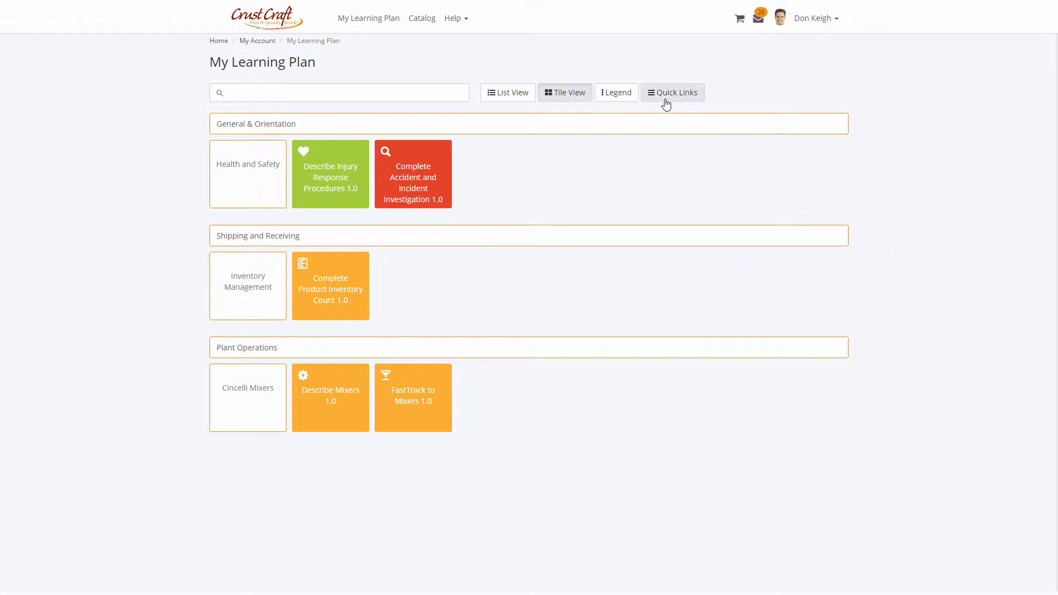
Open the Describe Mixers learning path from the learning plan.
left_click(666, 102)
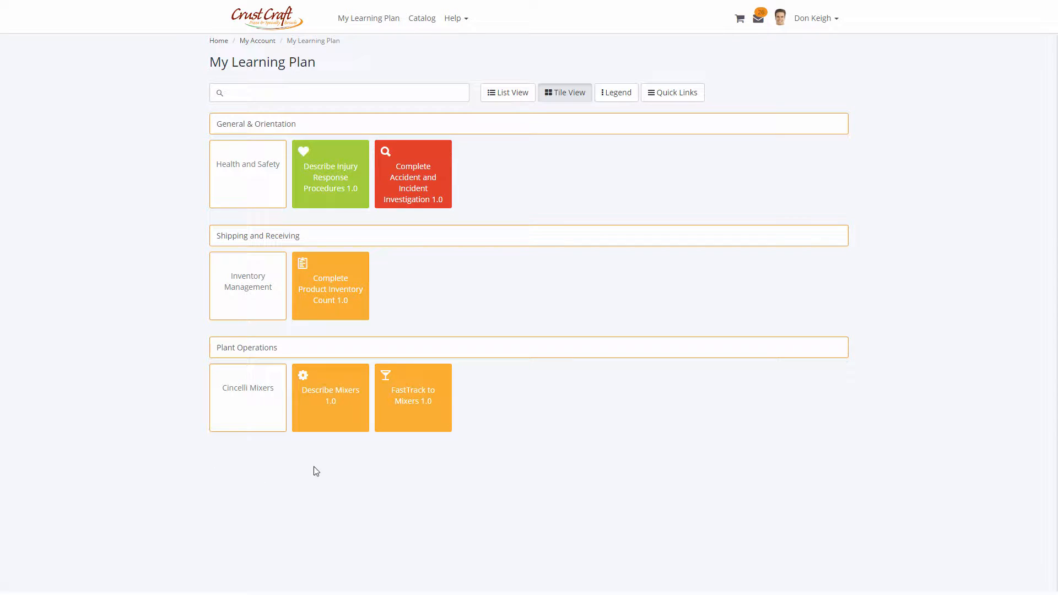
left_click(346, 418)
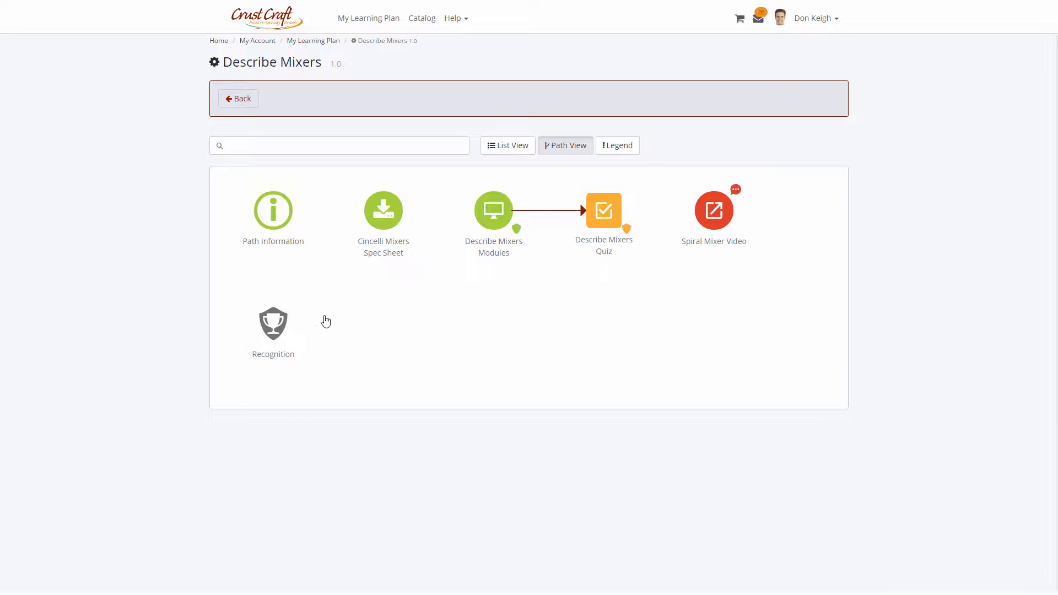
left_click(611, 148)
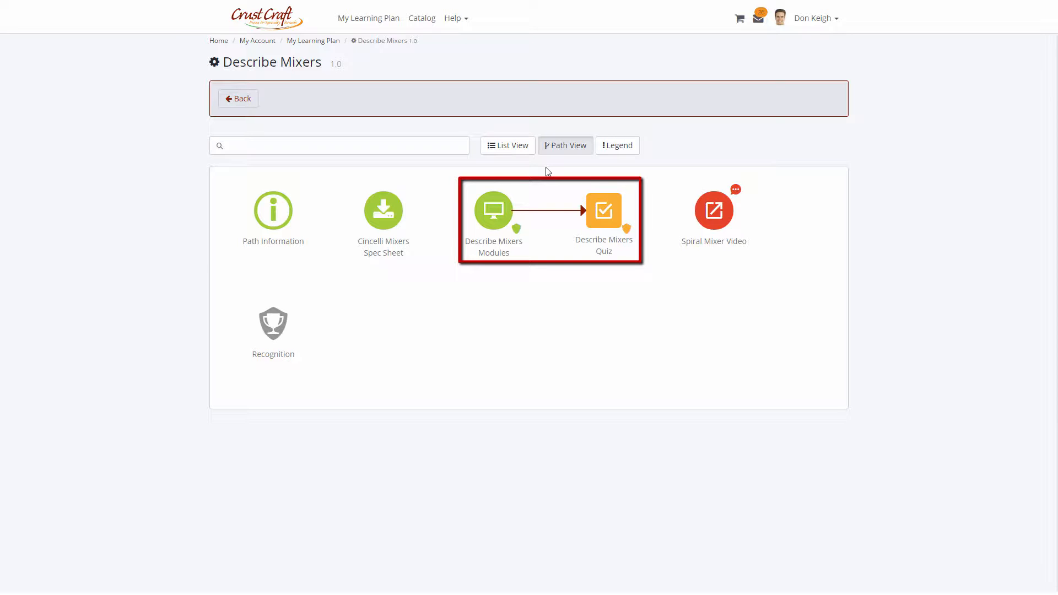
left_click(238, 99)
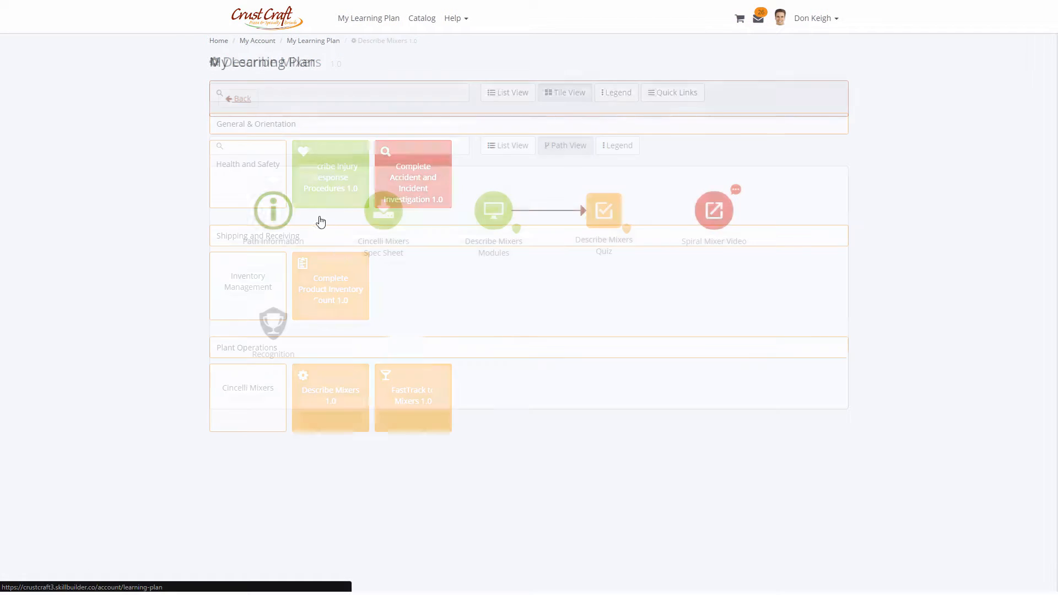
left_click(433, 394)
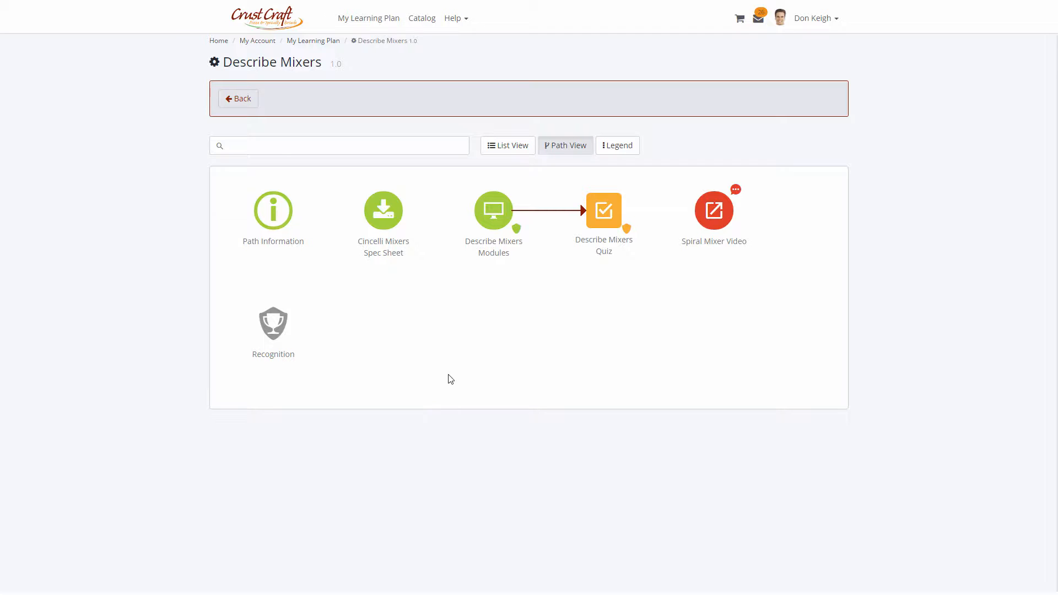
Launch the Describe Mixers Modules lesson and advance to its second page.
left_click(493, 227)
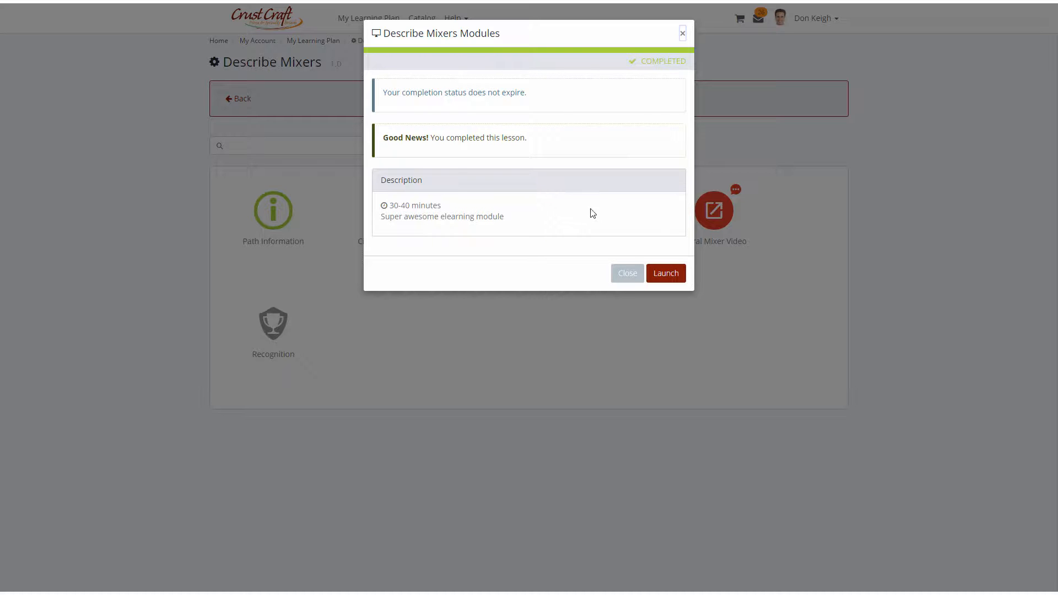
left_click(663, 274)
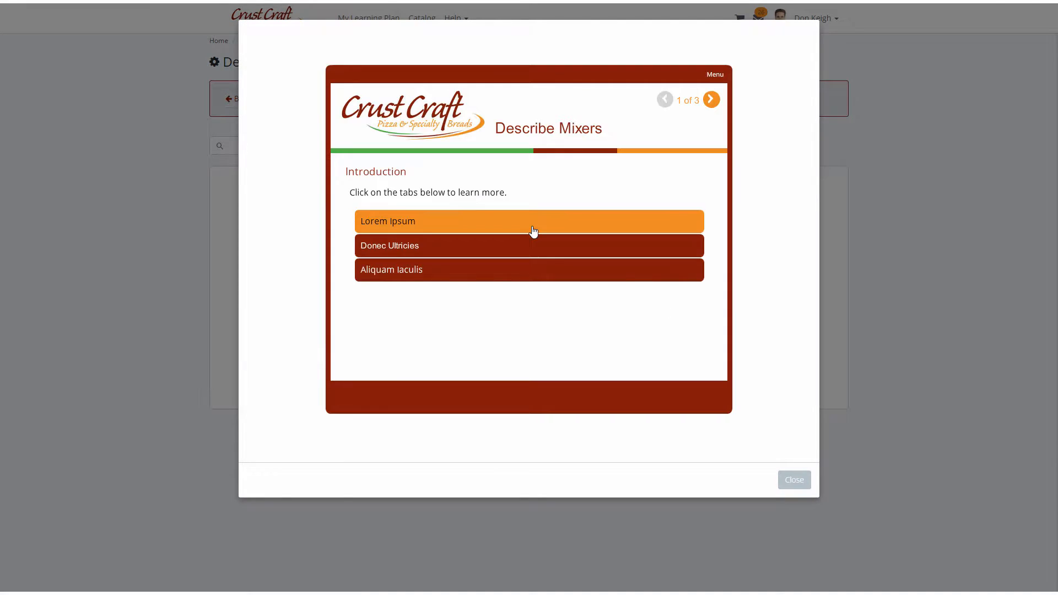
left_click(533, 230)
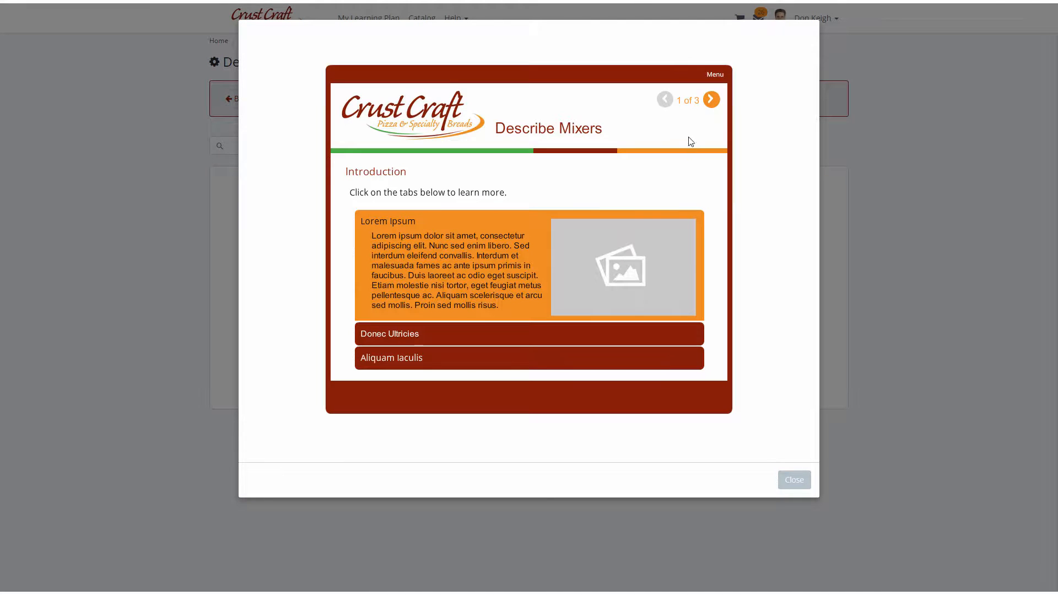
left_click(711, 100)
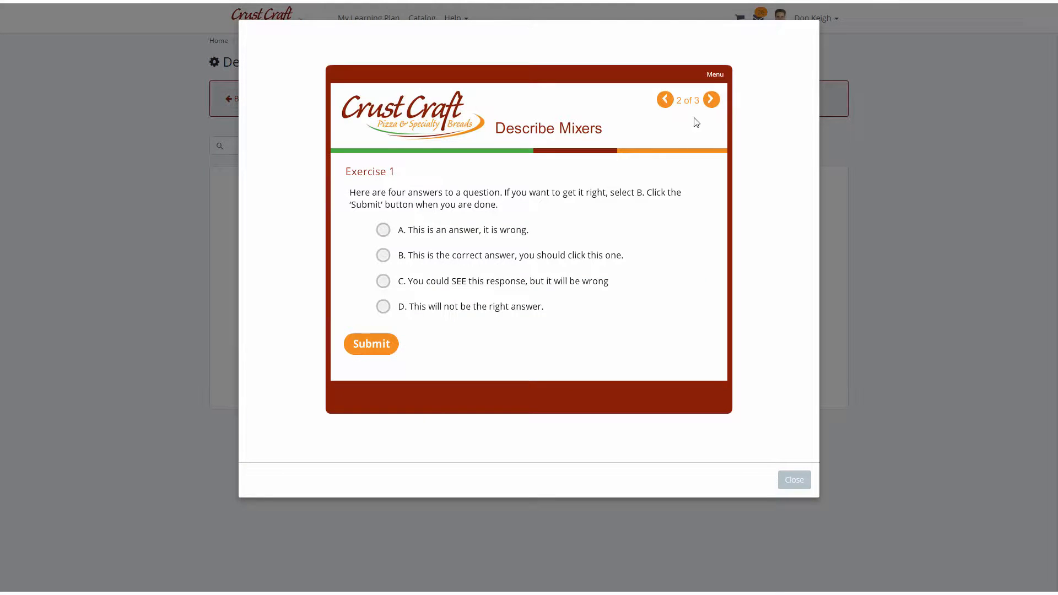
Answer Exercise 1 with option B, submit it, and finish the lesson from its summary page.
left_click(383, 256)
left_click(372, 343)
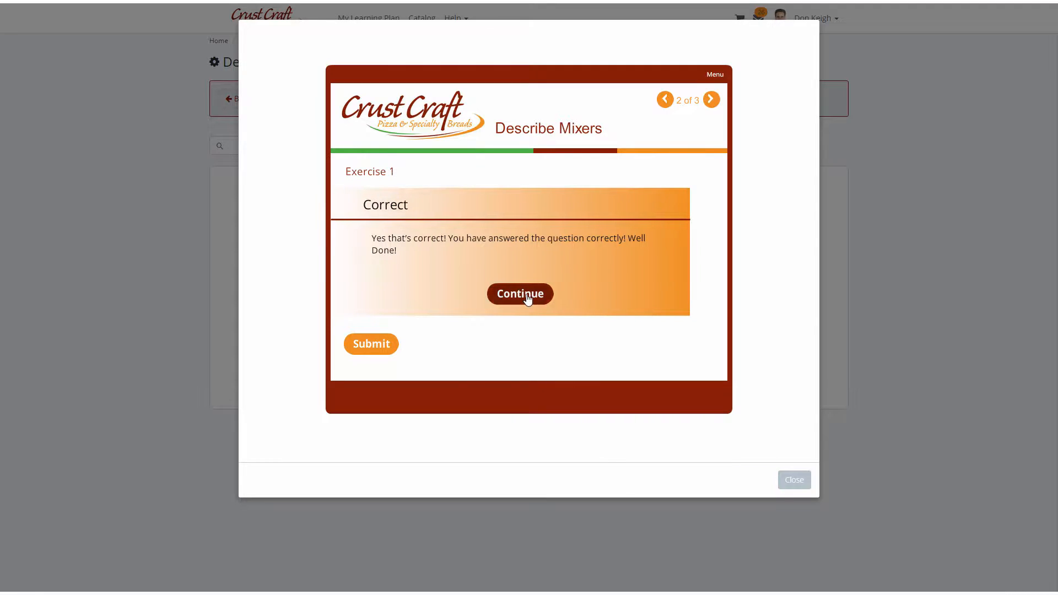
left_click(527, 299)
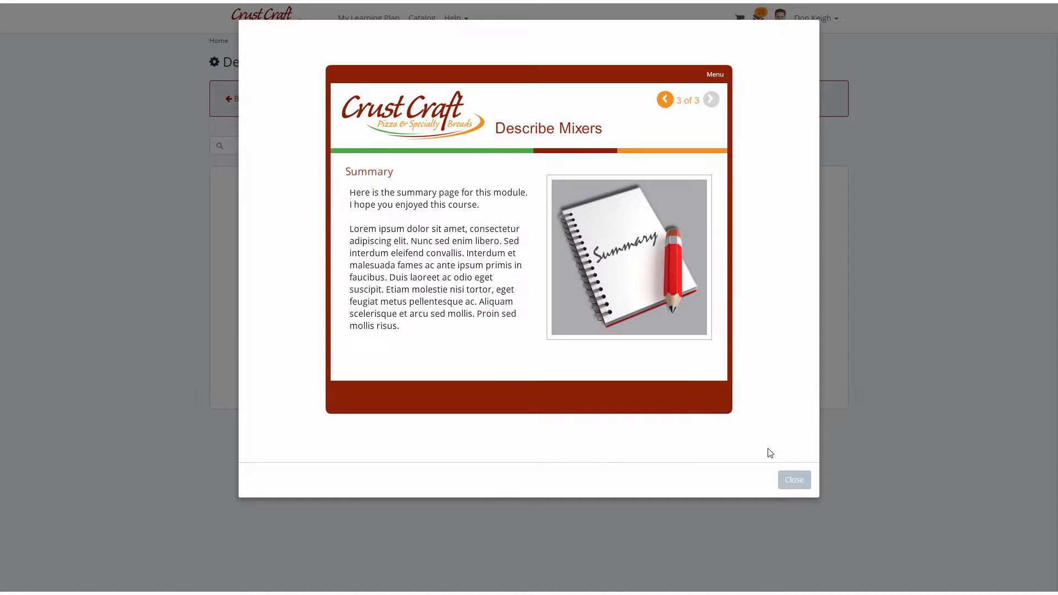
left_click(782, 480)
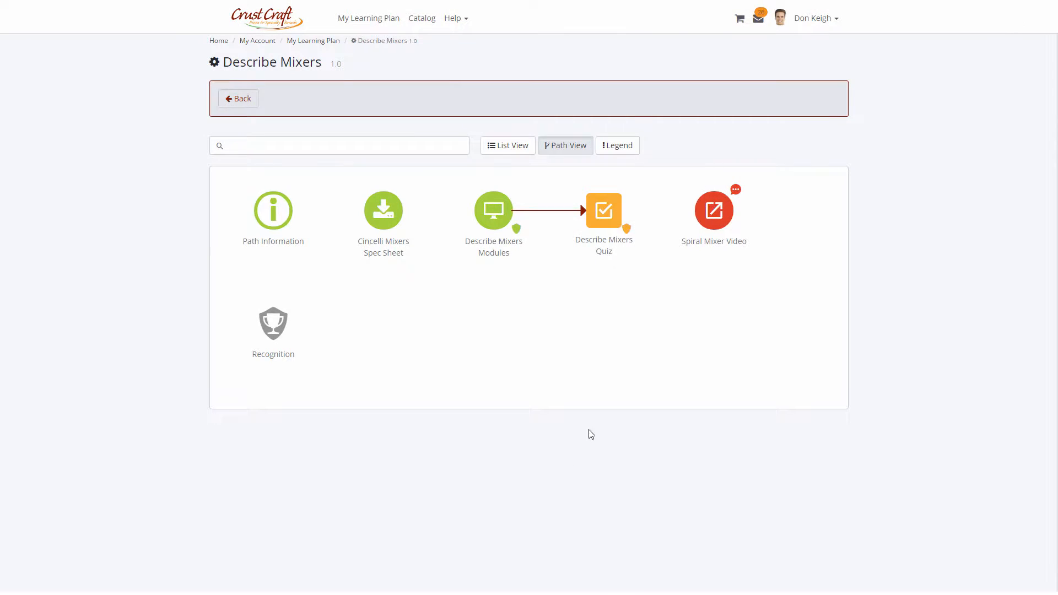
Open the Describe Mixers Quiz exam, validate with the learner password, and continue to the exam.
left_click(599, 236)
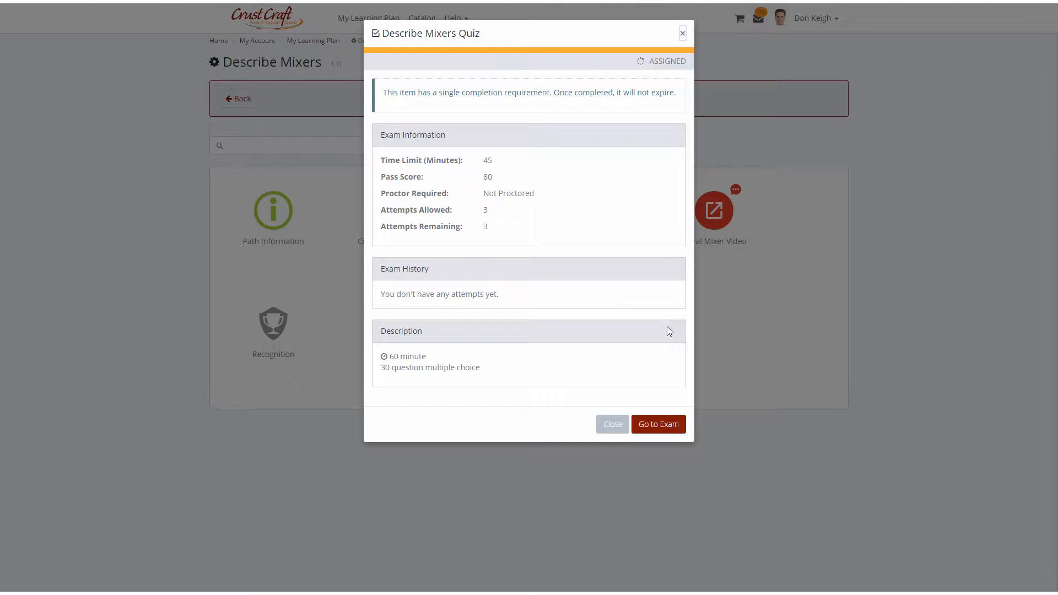
left_click(666, 434)
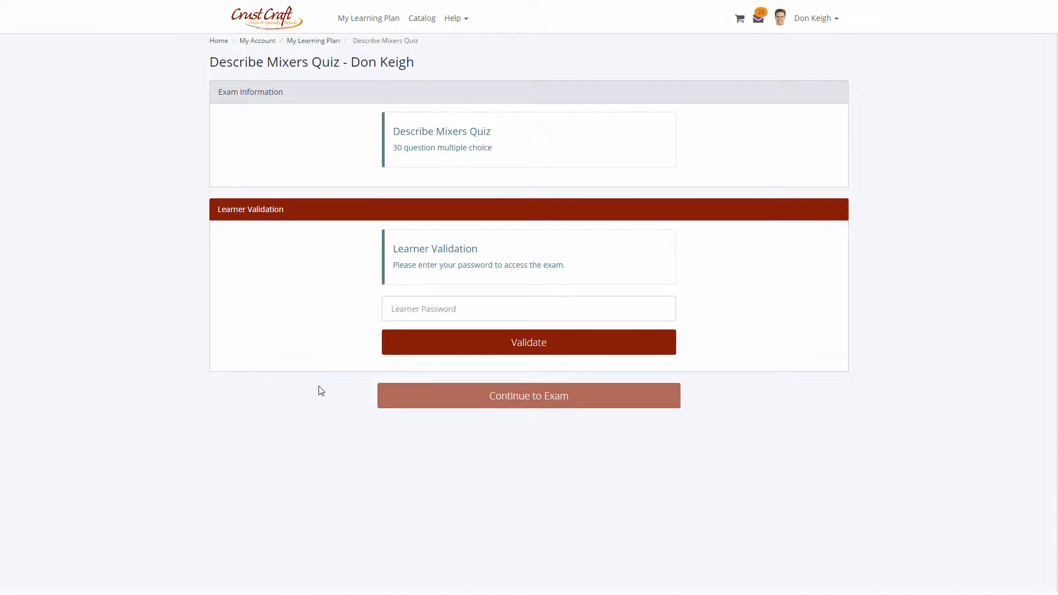
left_click(414, 302)
type("•••••••••")
left_click(479, 342)
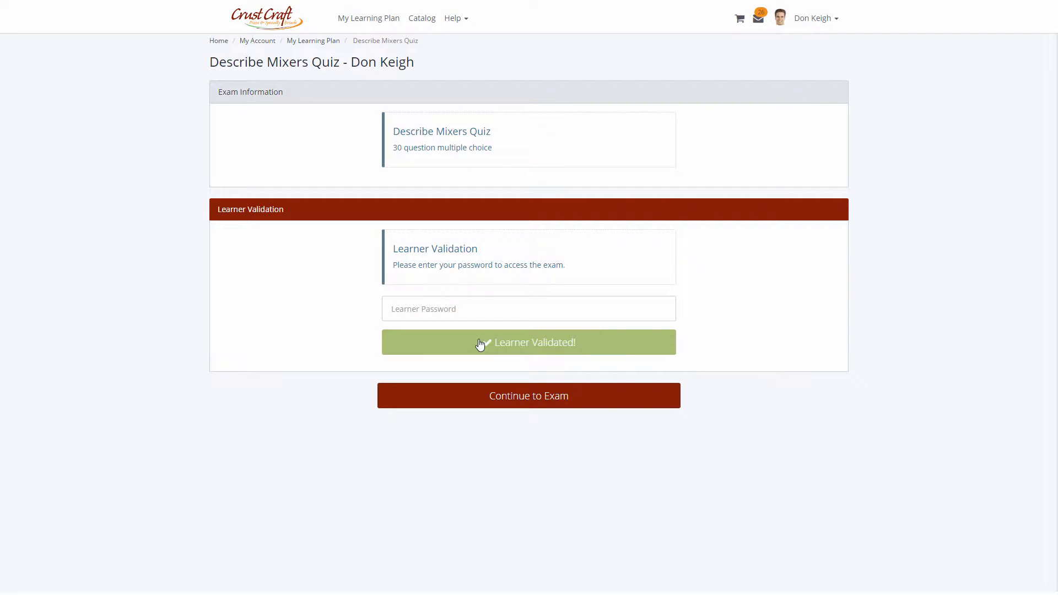
left_click(495, 394)
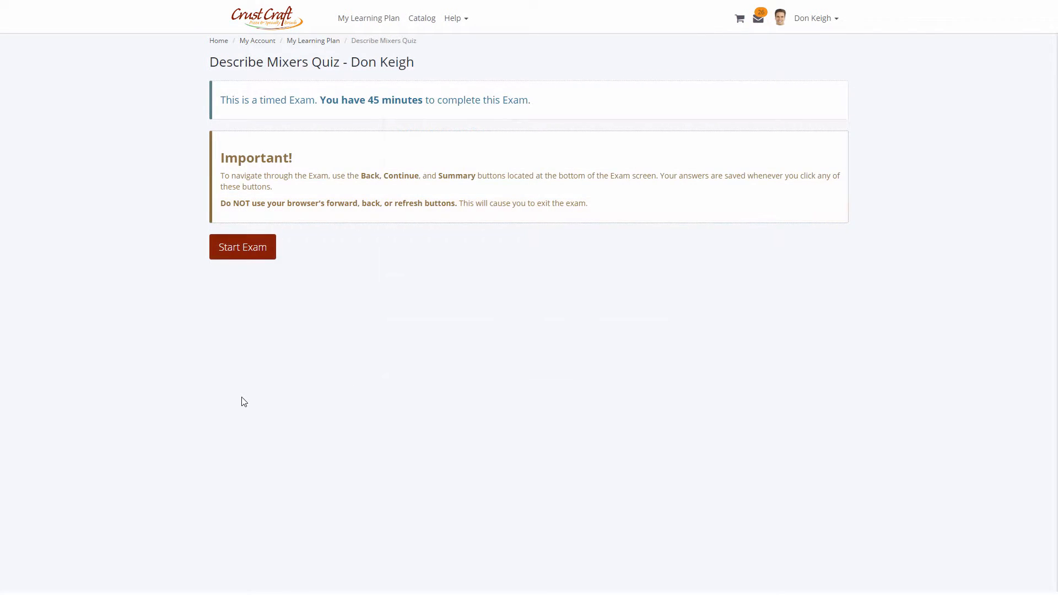
Start the exam and answer its three questions with Dog, fall down., and Egypt.
left_click(237, 255)
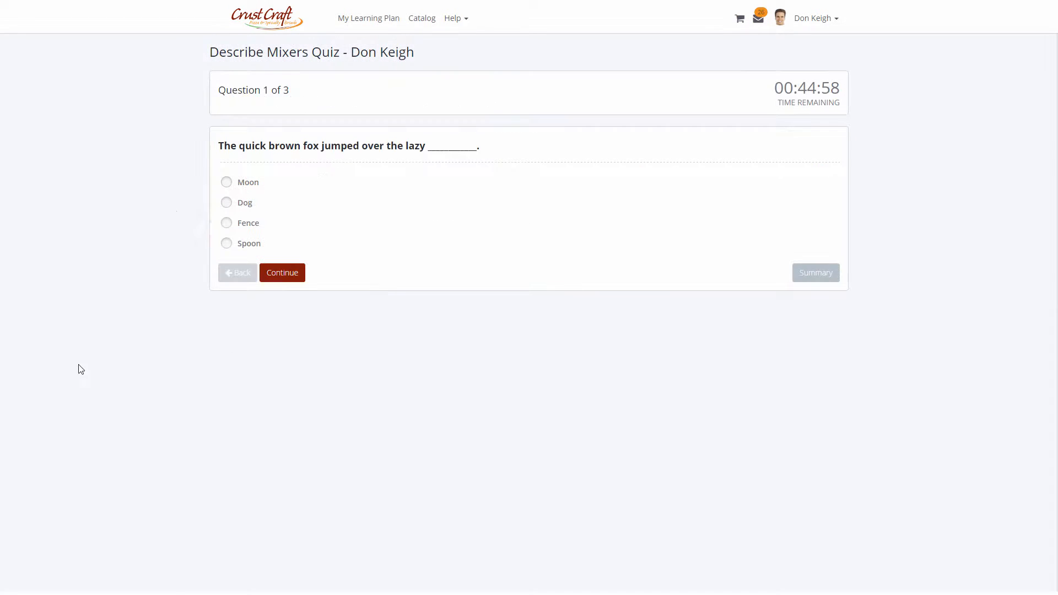
left_click(225, 203)
left_click(291, 276)
left_click(263, 208)
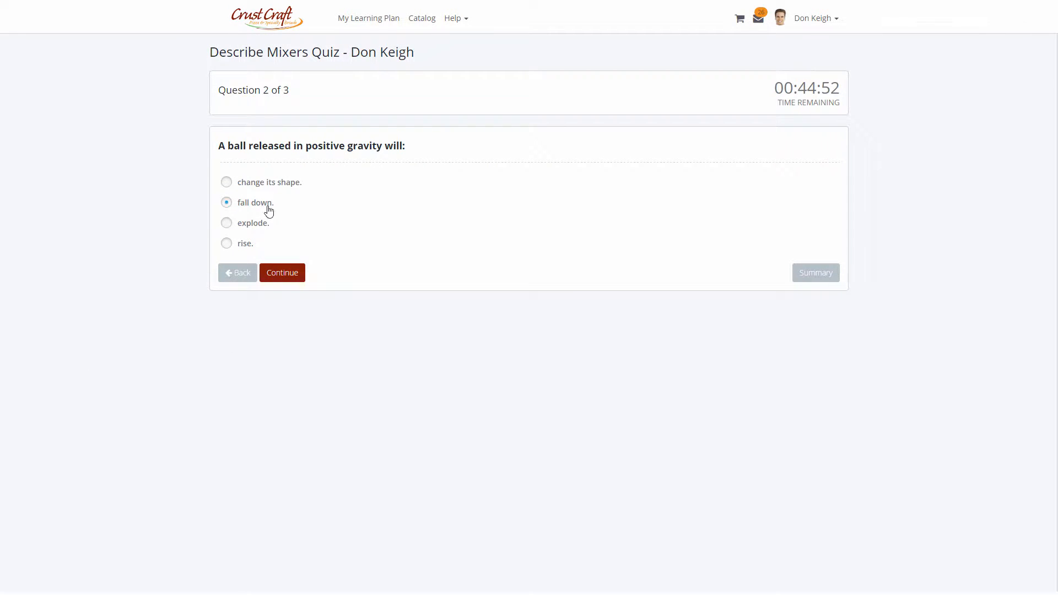
left_click(296, 277)
left_click(253, 184)
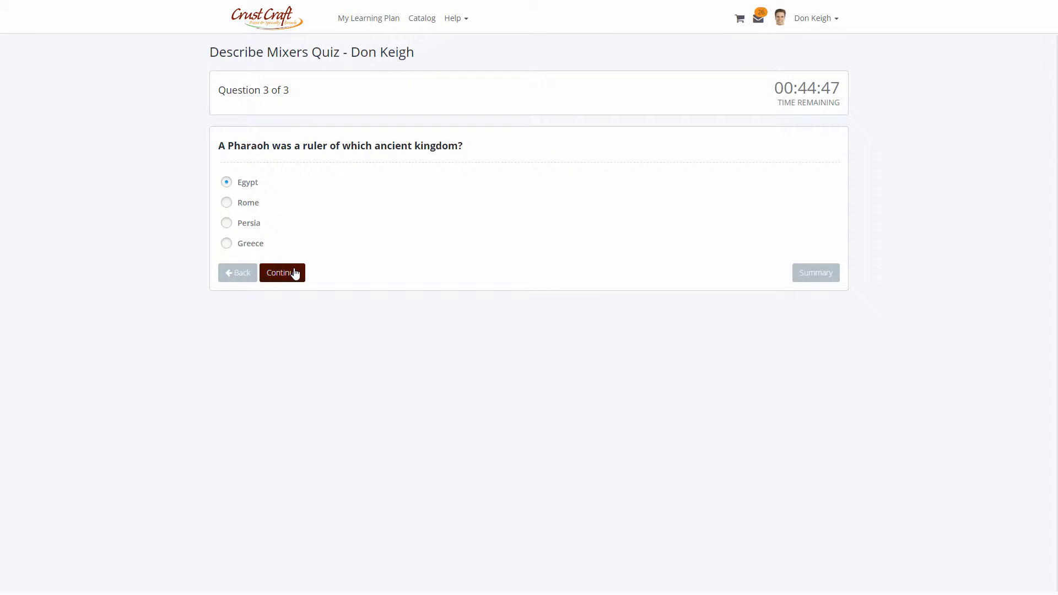
left_click(295, 274)
left_click(238, 396)
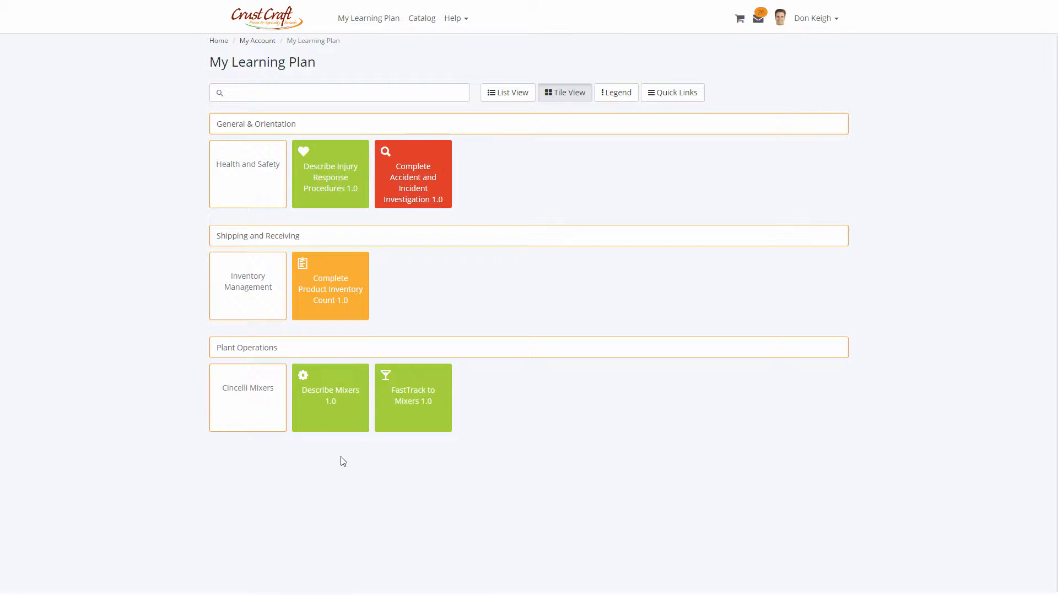
Open the Describe Mixers path's Recognition item and view the completion certificate.
left_click(353, 426)
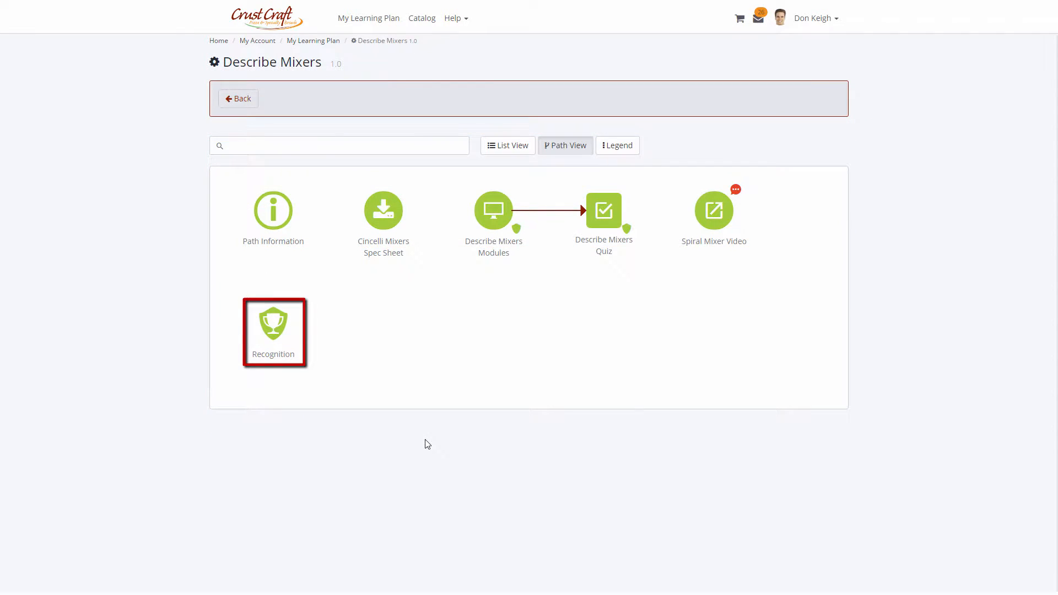
left_click(280, 350)
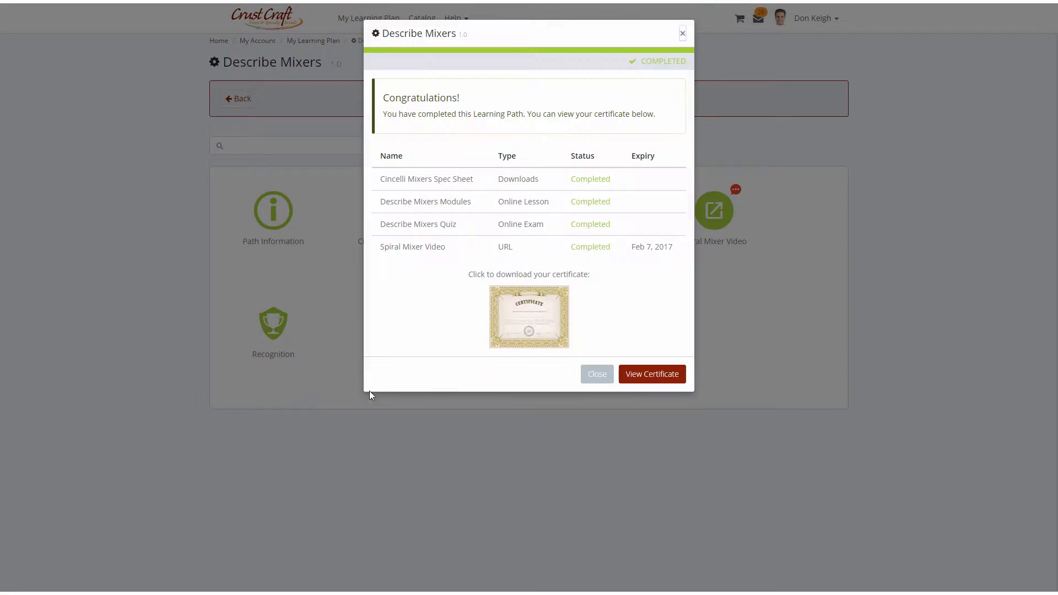
left_click(651, 375)
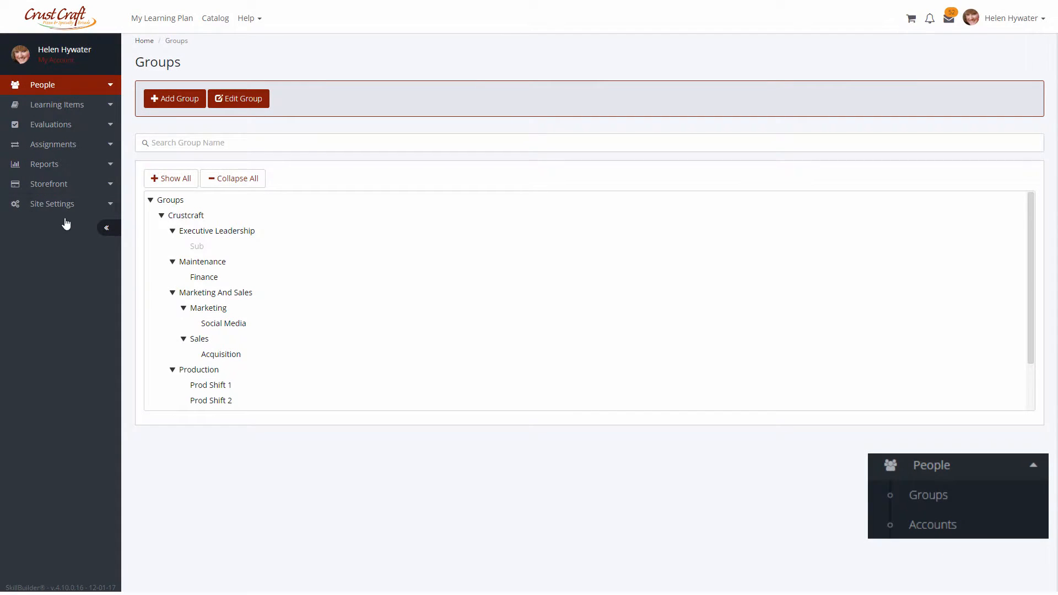
Add a new group named Retention under the Marketing And Sales group.
left_click(113, 84)
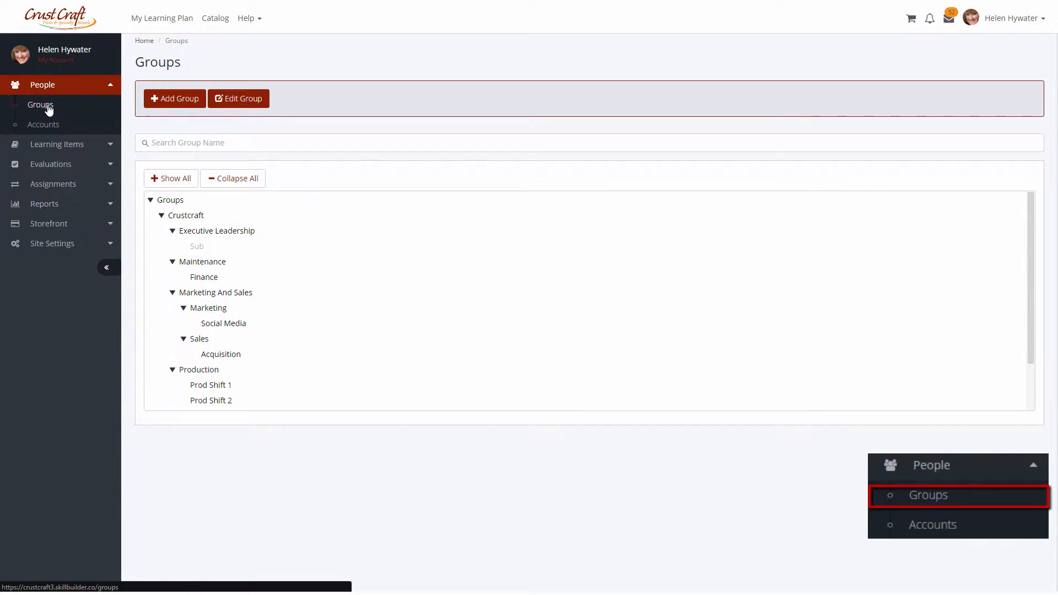
left_click(228, 292)
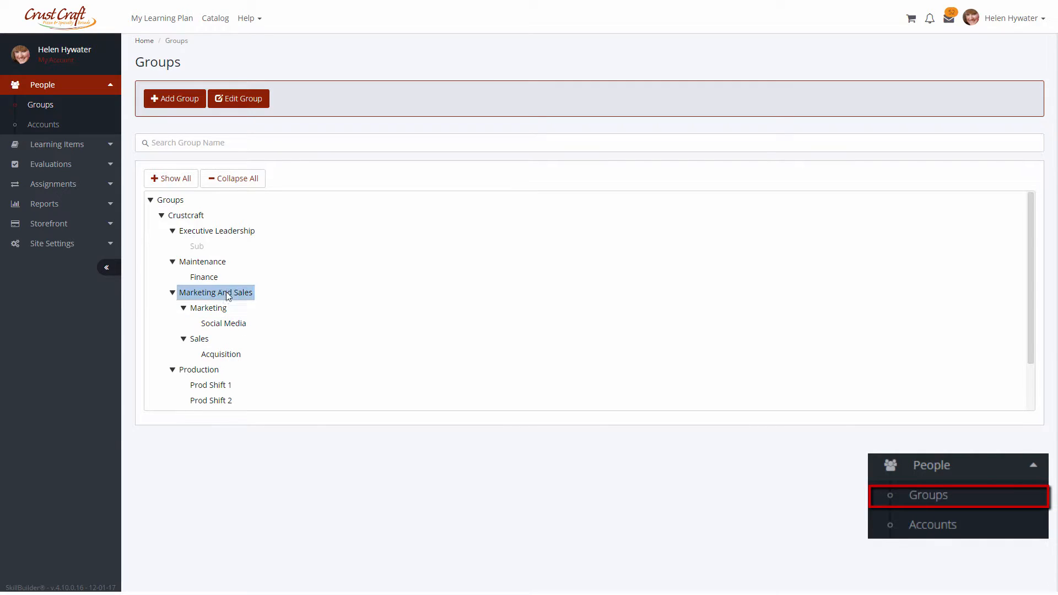
left_click(184, 102)
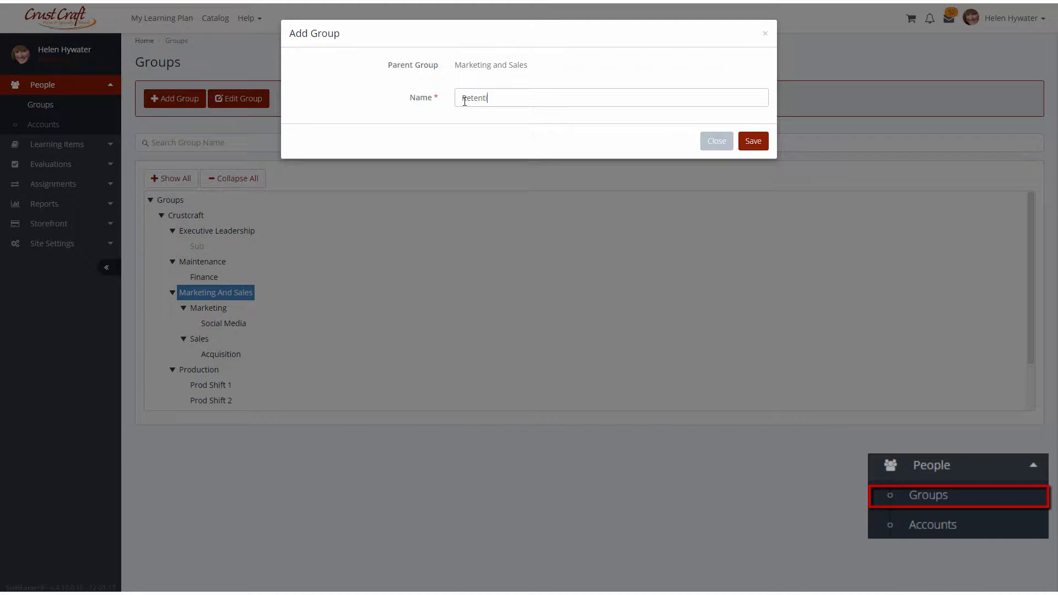
type("Retention")
left_click(753, 141)
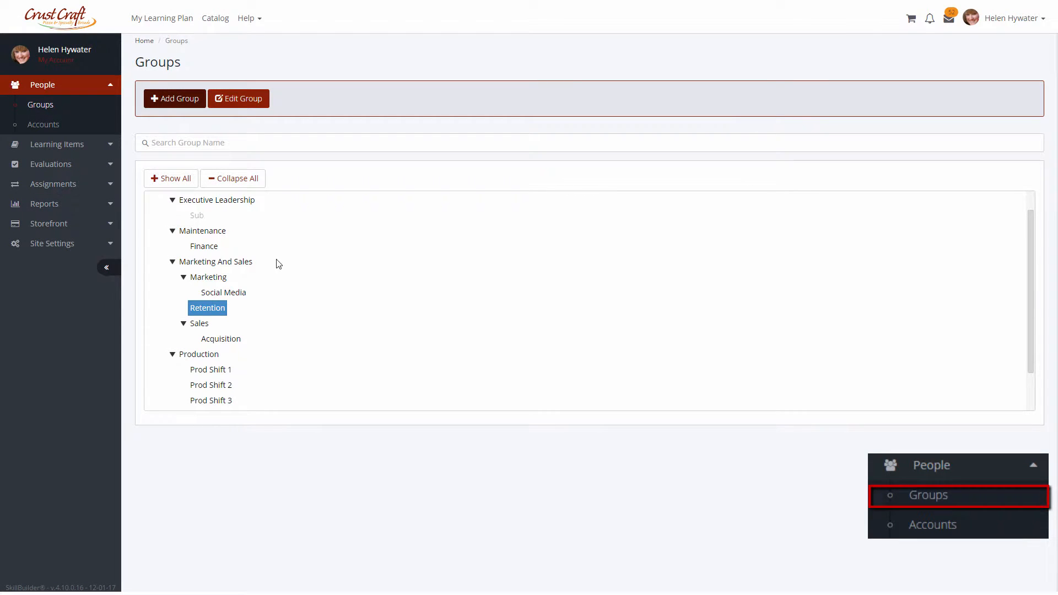
Edit the Retention group and change its parent group to Sales.
left_click(255, 99)
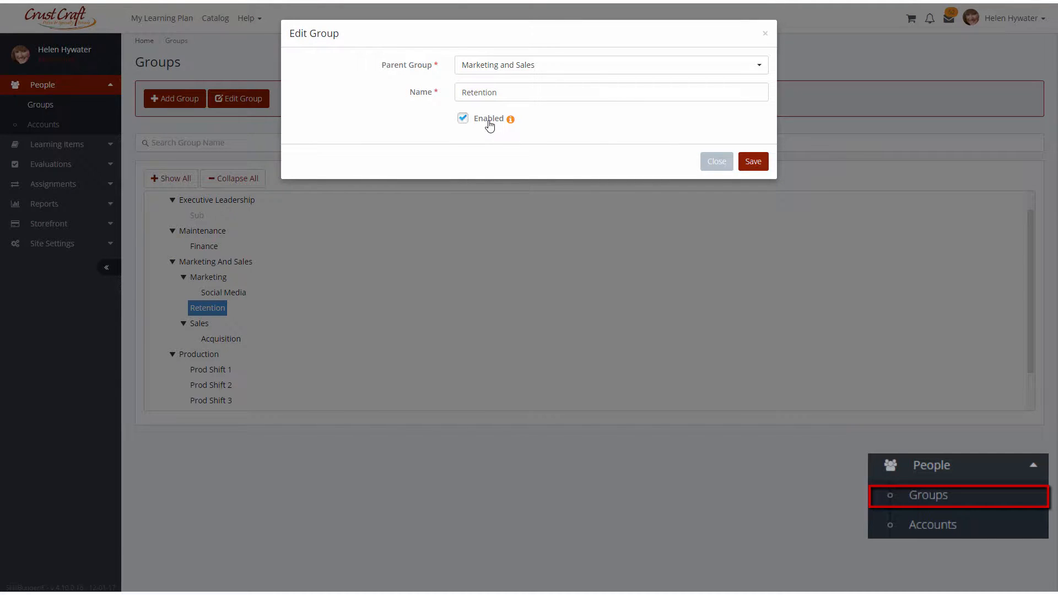
left_click(765, 69)
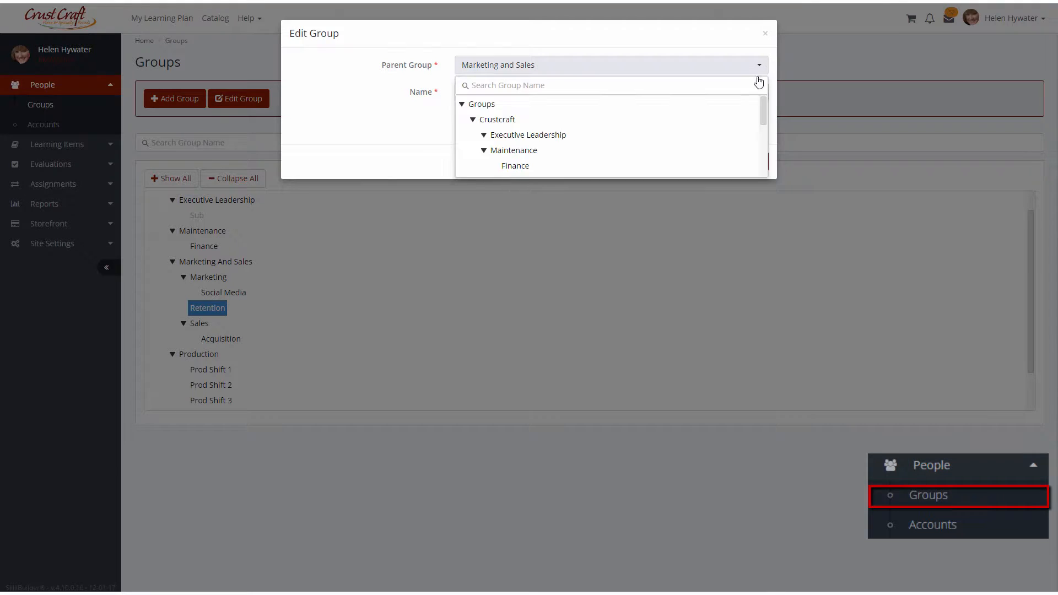
scroll(533, 156, "down", 1)
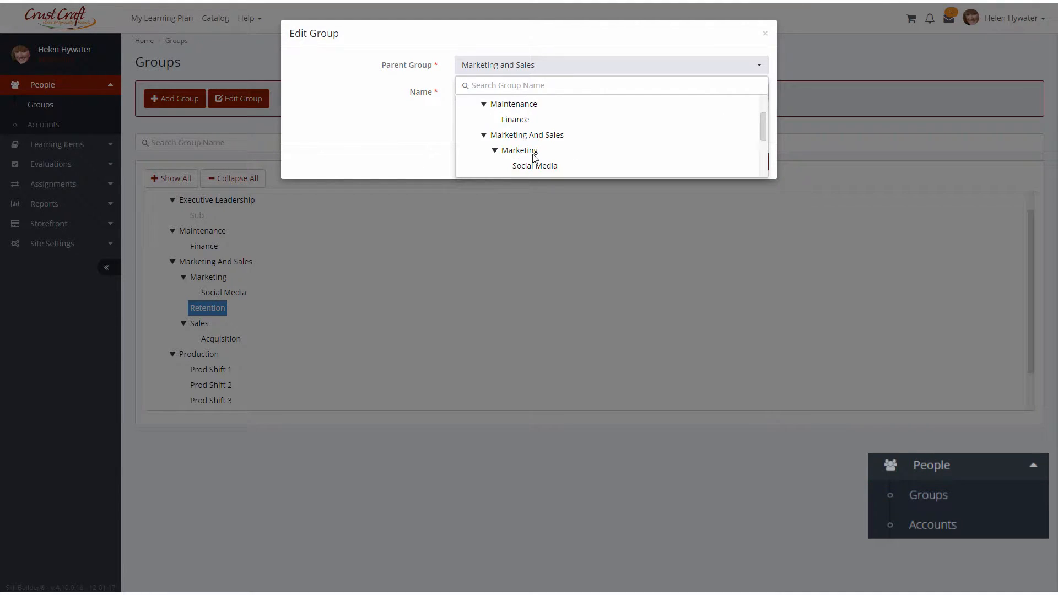
scroll(530, 166, "down", 2)
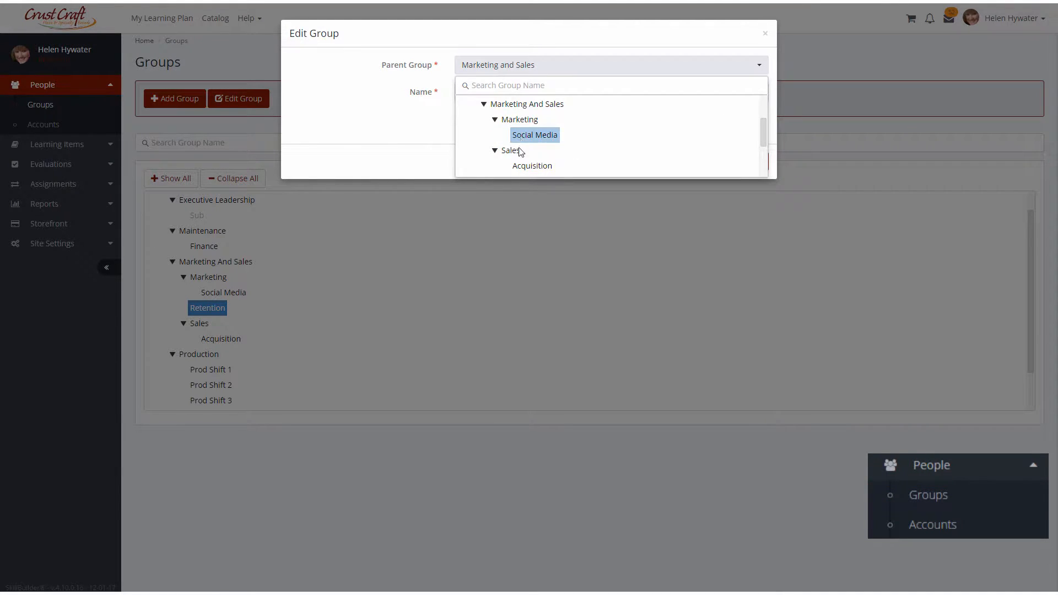
left_click(510, 151)
left_click(752, 160)
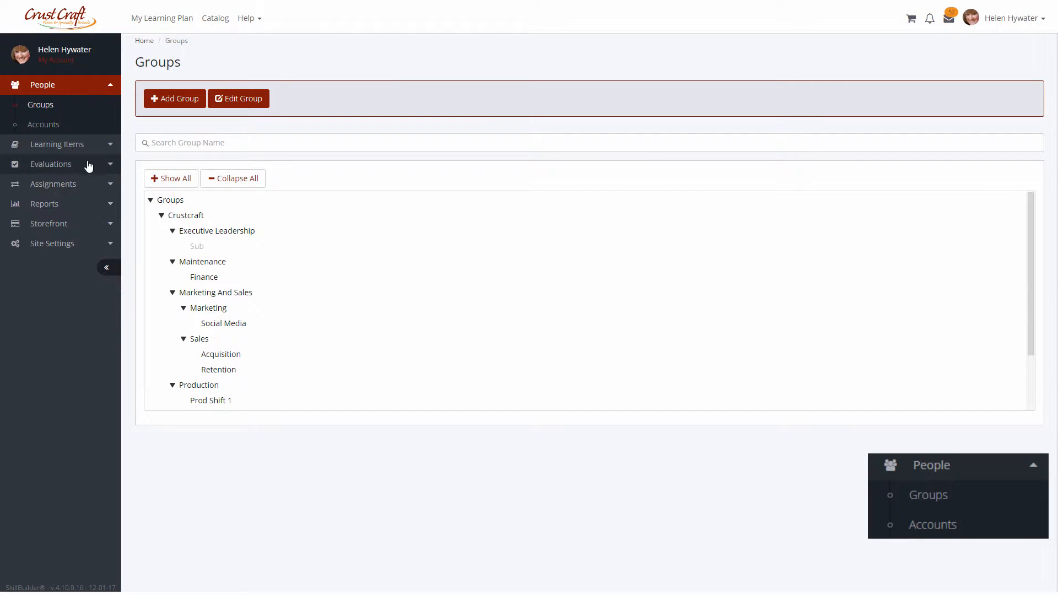
Open the accounts list and filter it by the learner's name.
left_click(81, 127)
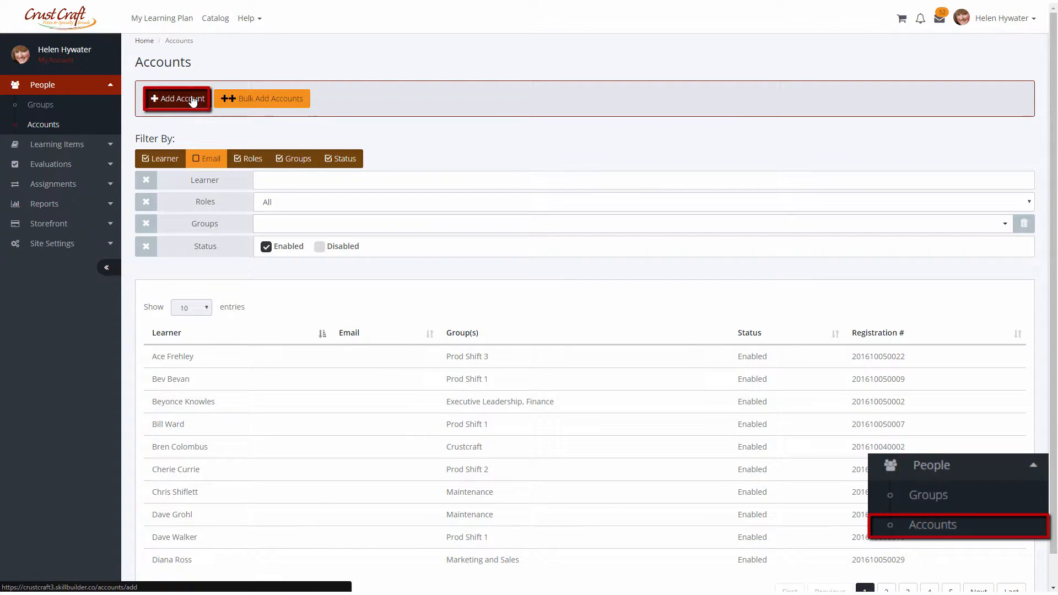
left_click(255, 99)
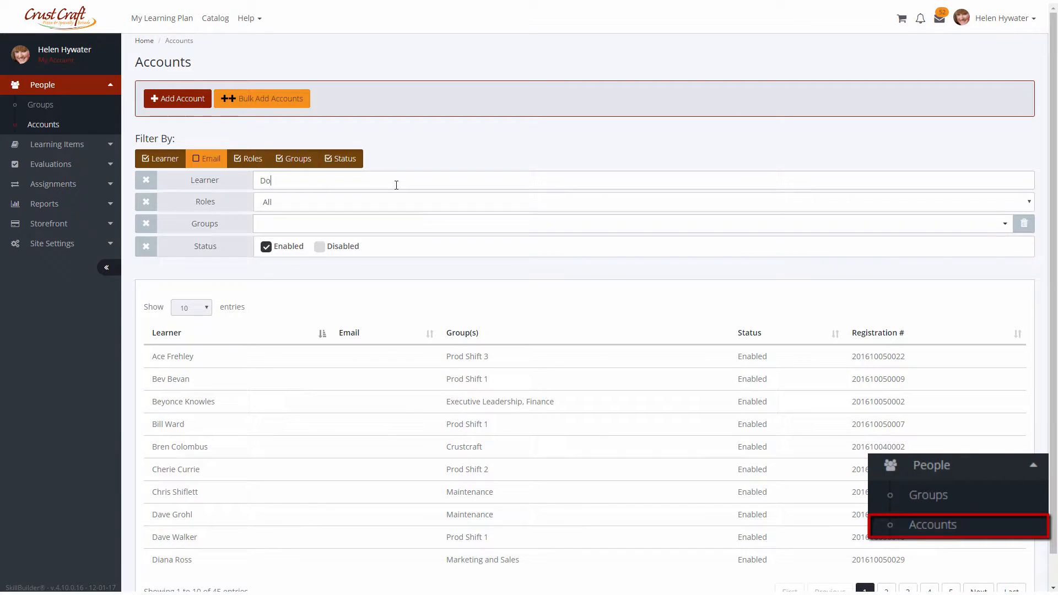
type("Keigh")
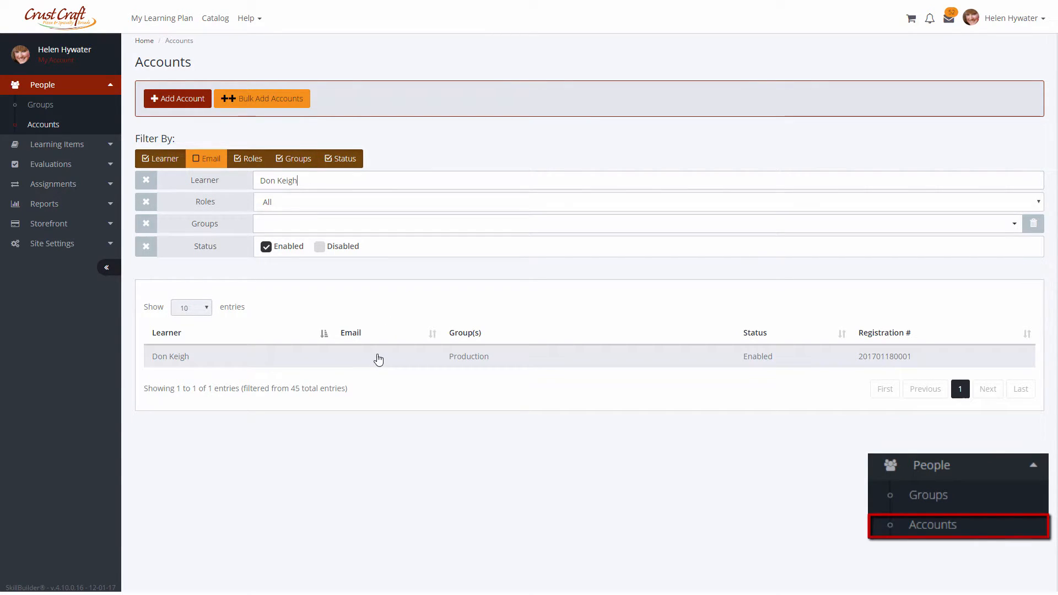
Open the filtered learner's account from the accounts list.
left_click(378, 360)
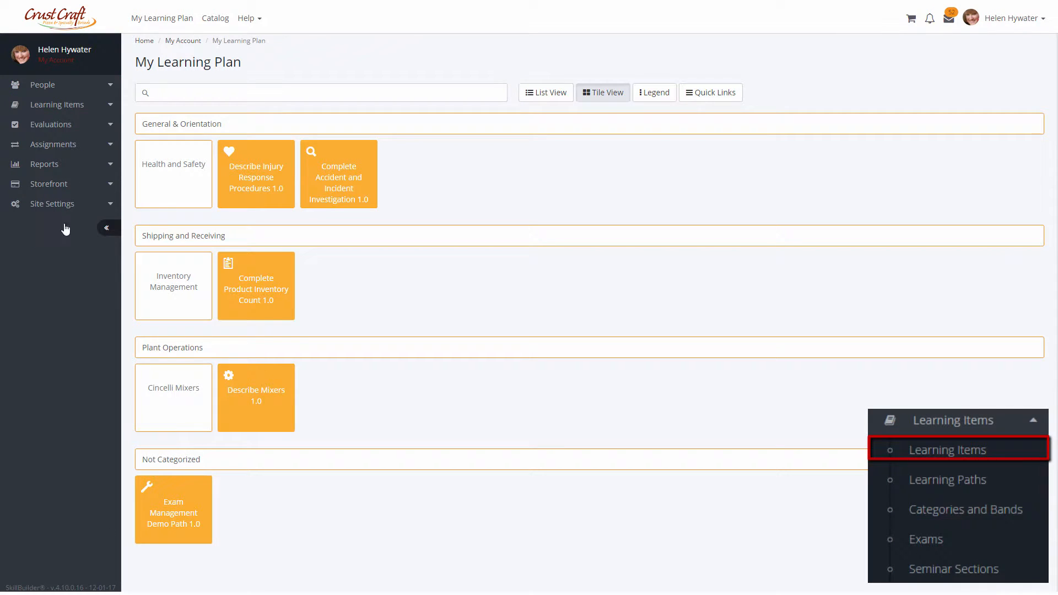
Start a new URL learning item named Mixer Maintenance with code MixMain and a short guide description.
left_click(61, 105)
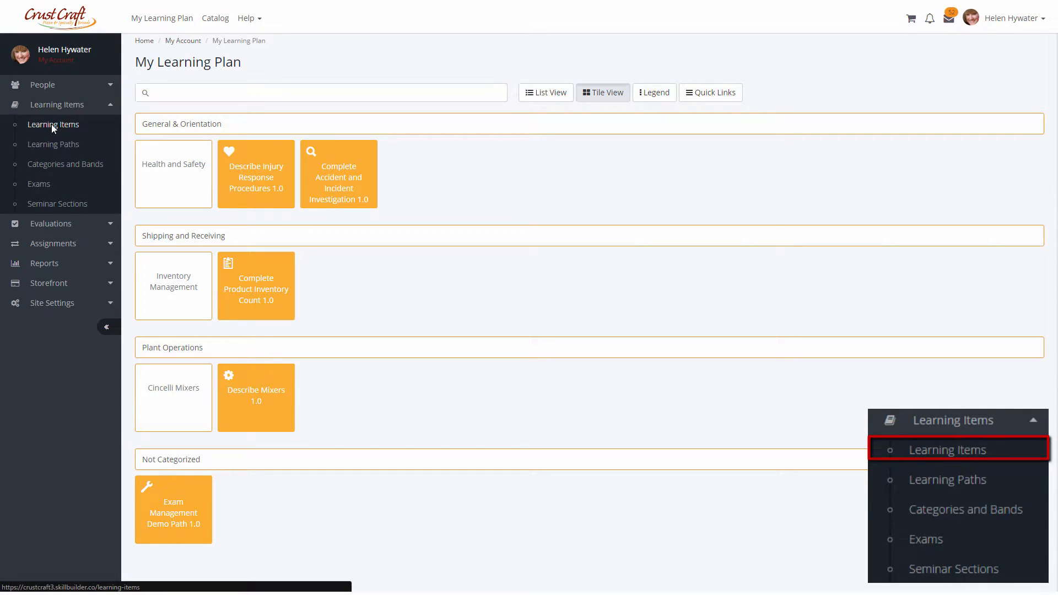
left_click(51, 124)
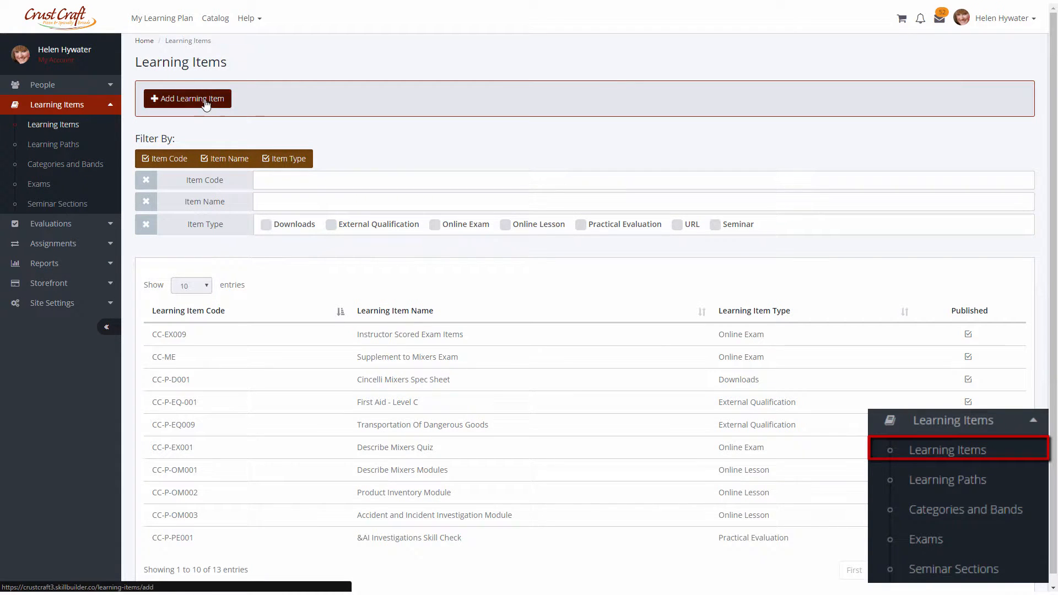
left_click(204, 101)
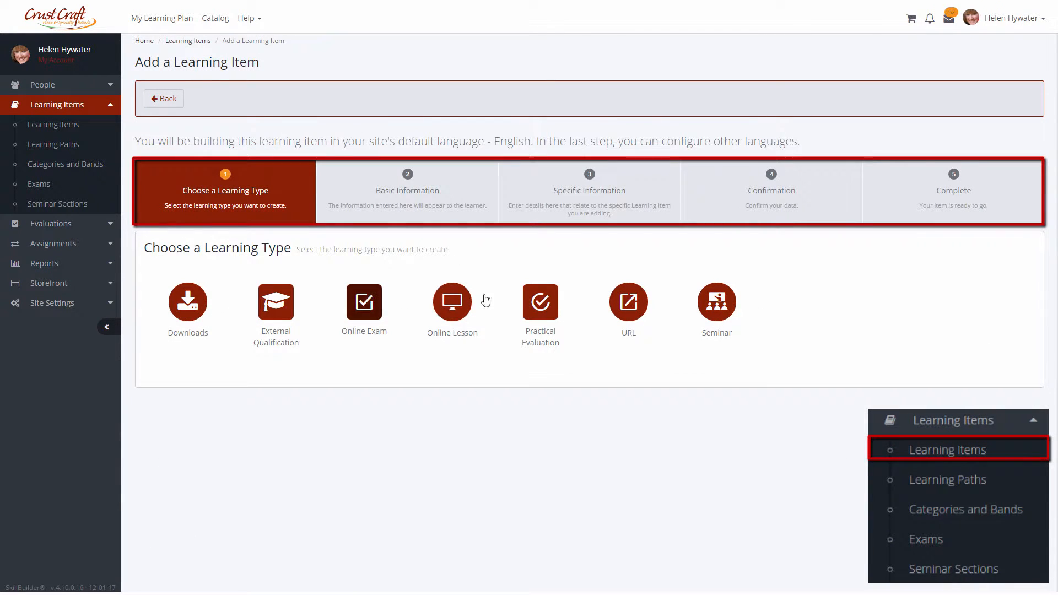
left_click(460, 292)
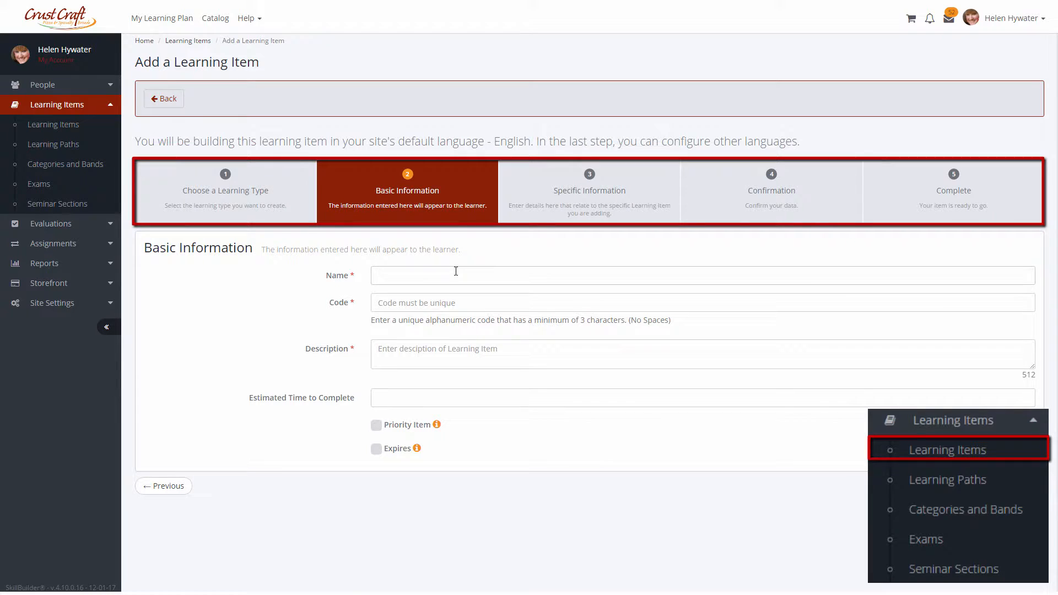
type("Mixer Maintenance")
key("Tab")
type("Mi")
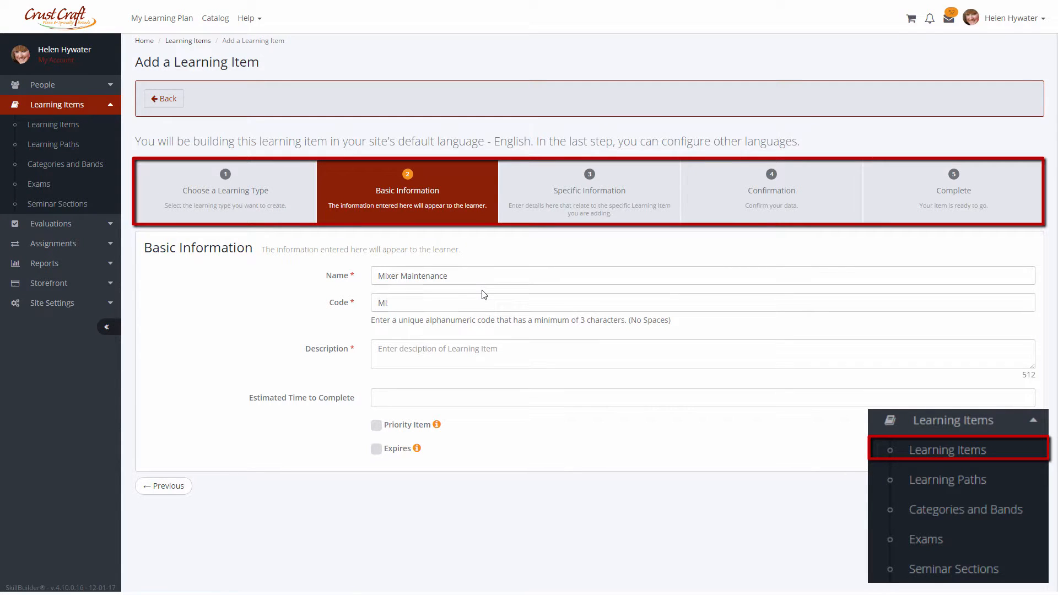
key("Tab")
type("Gu")
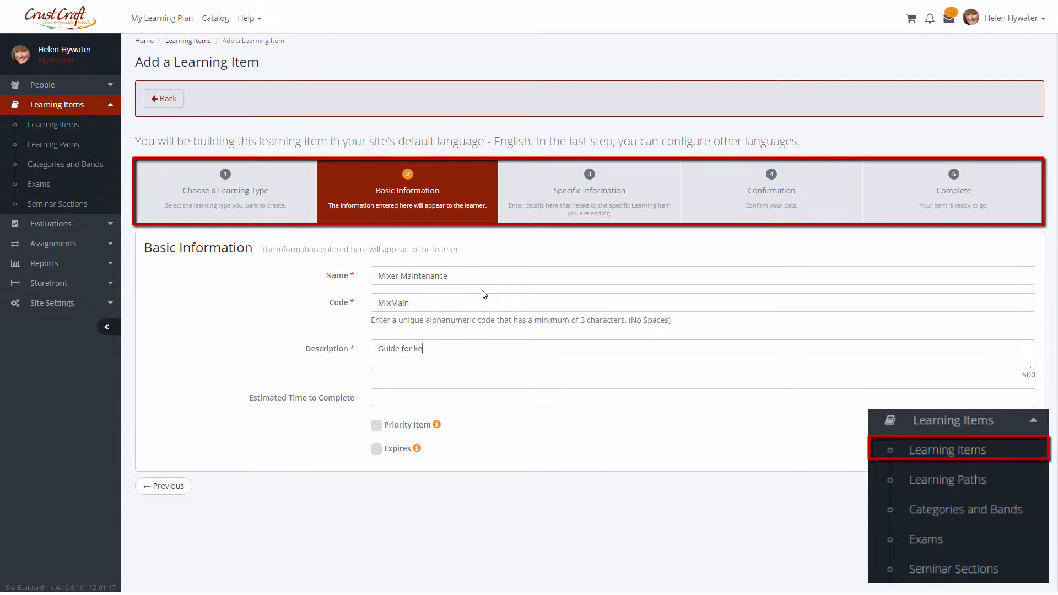
type(" good shape.")
Paste the link into the item's URL details and confirm creation of the learning item.
left_click(1023, 486)
left_click(529, 305)
key("ctrl+v")
left_click(1023, 342)
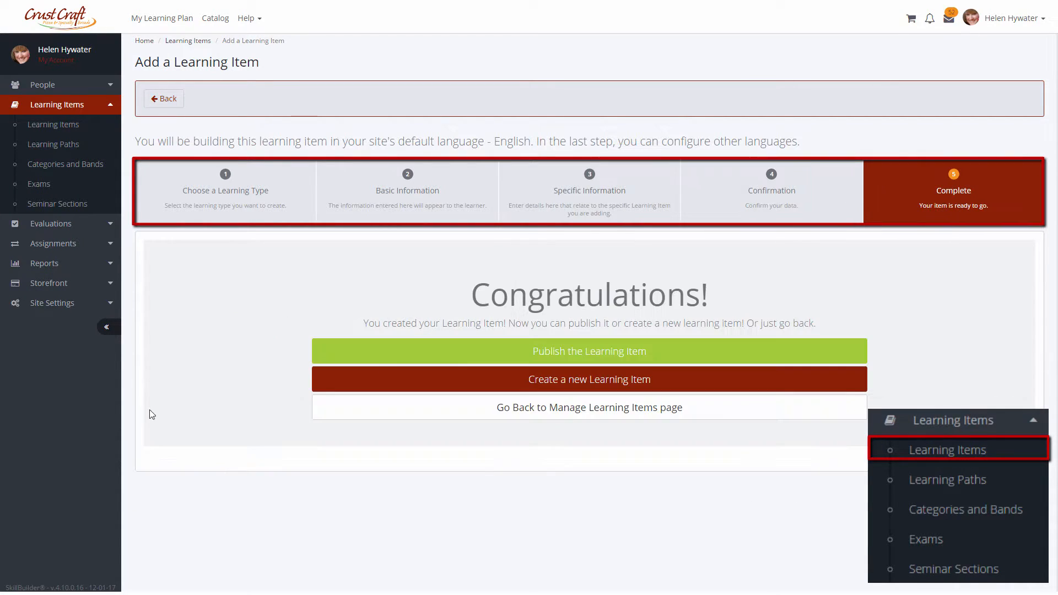
left_click(399, 353)
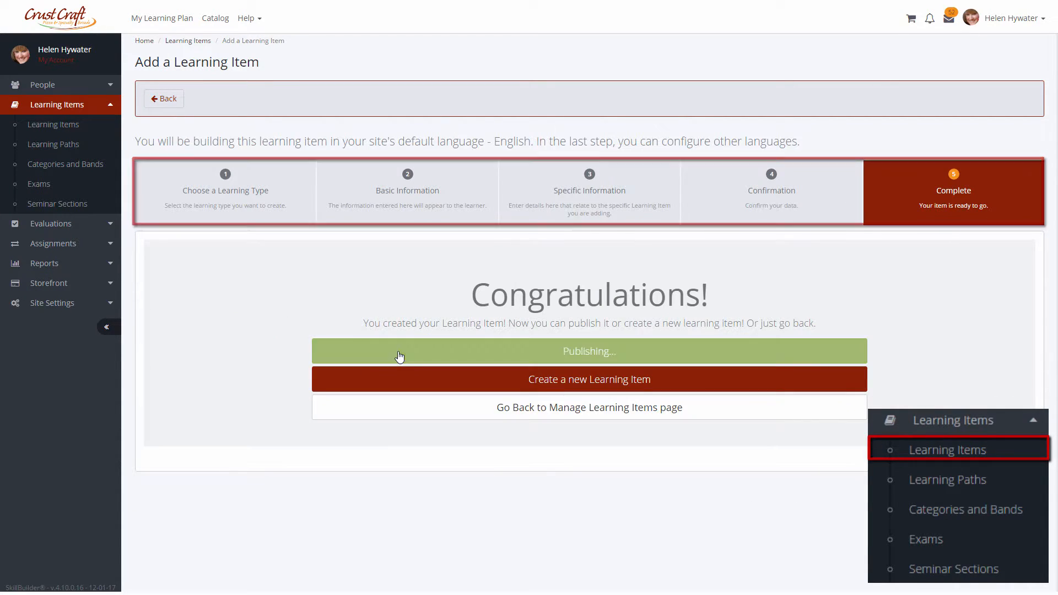
Open the FastTrack to Mixers learning path and add a new version of it.
left_click(49, 144)
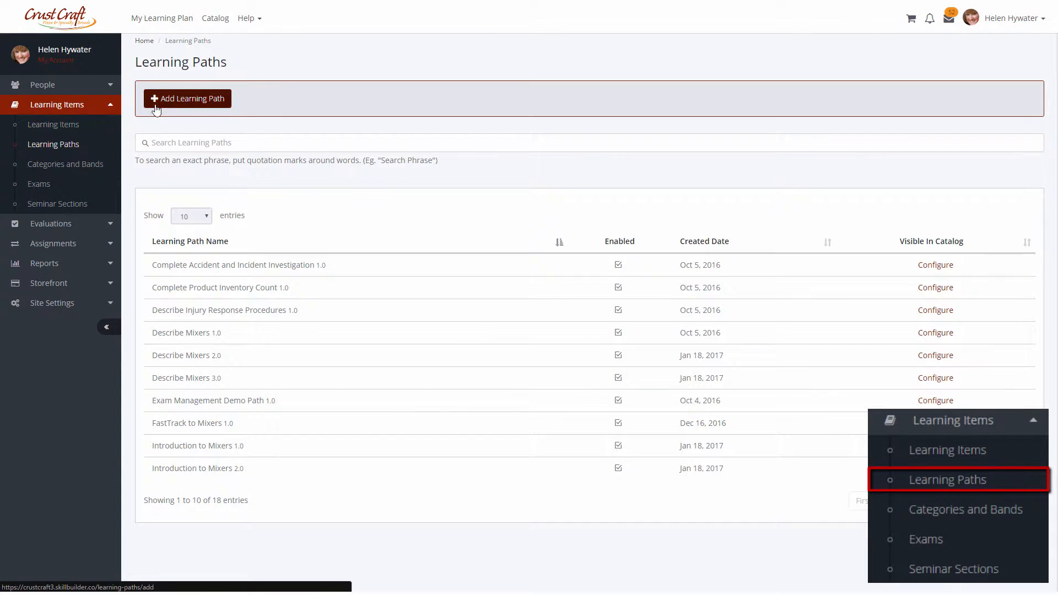
left_click(232, 430)
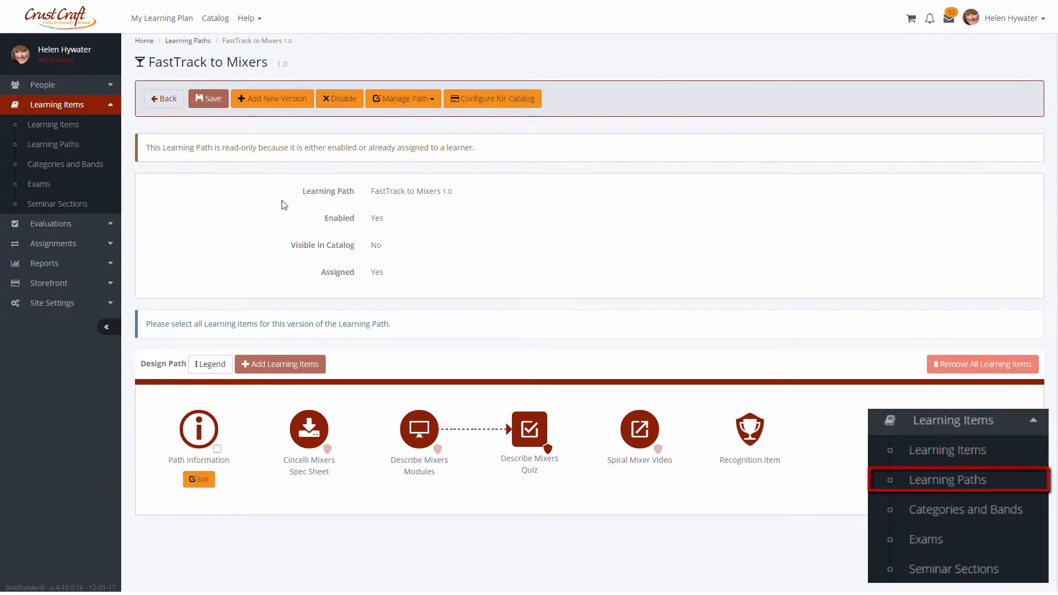
left_click(280, 99)
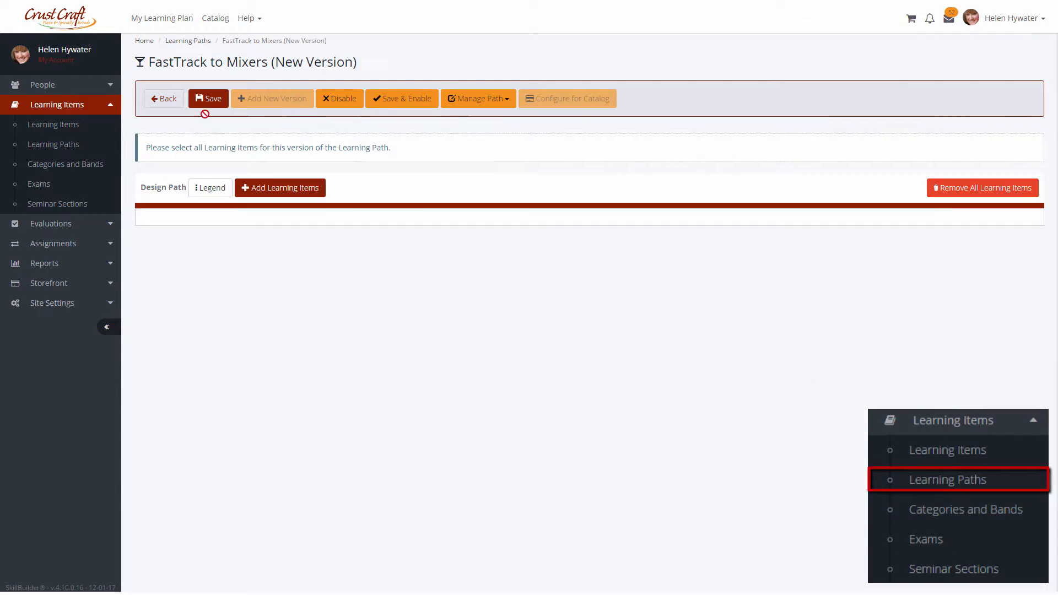
Add the Mixer Maintenance item to the new path version, then save and enable the path.
left_click(279, 190)
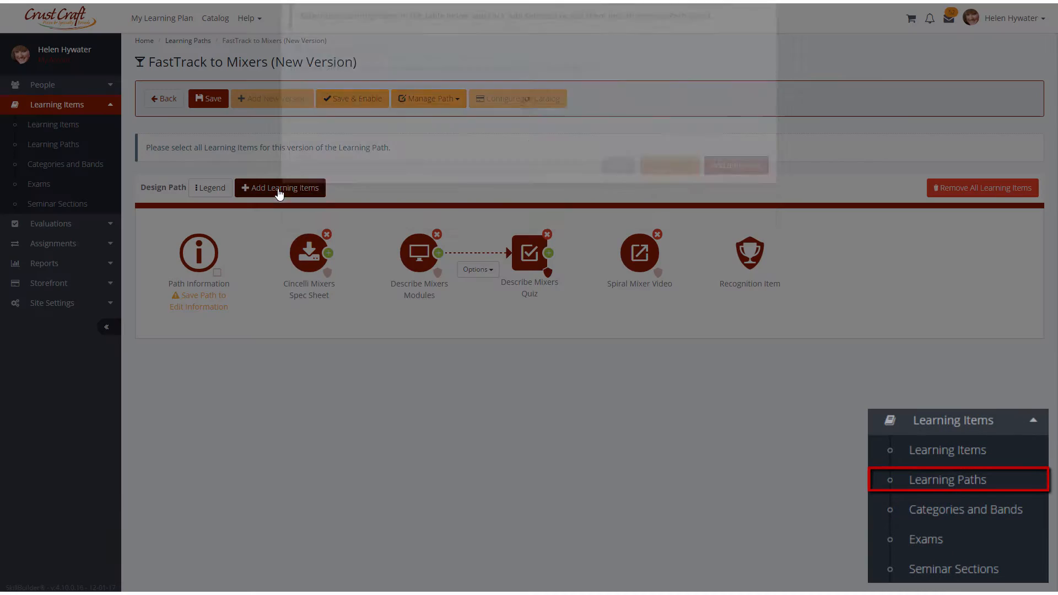
left_click(375, 106)
type("mixer")
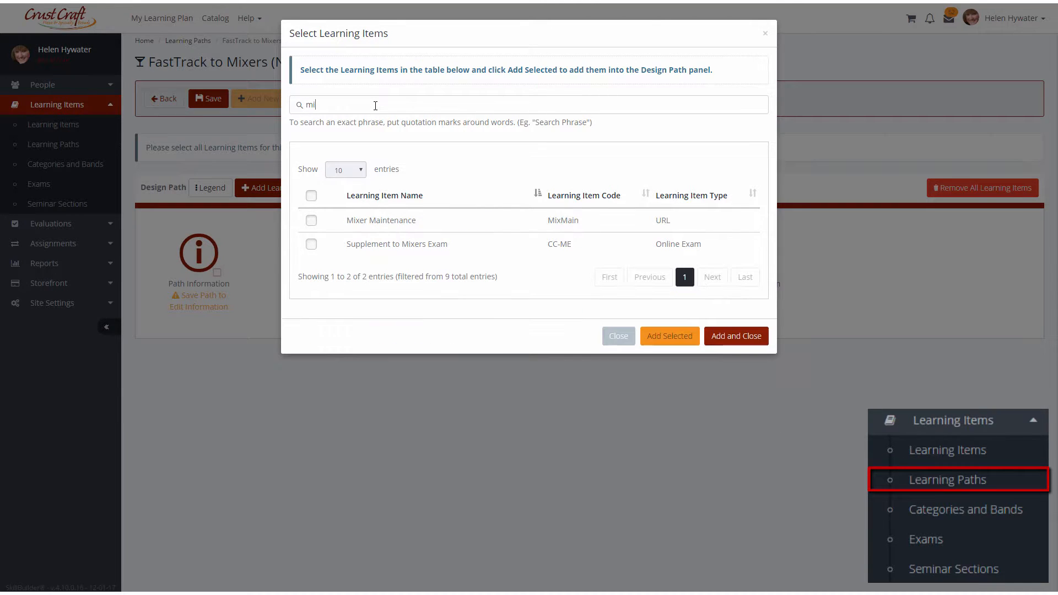
left_click(311, 221)
left_click(734, 336)
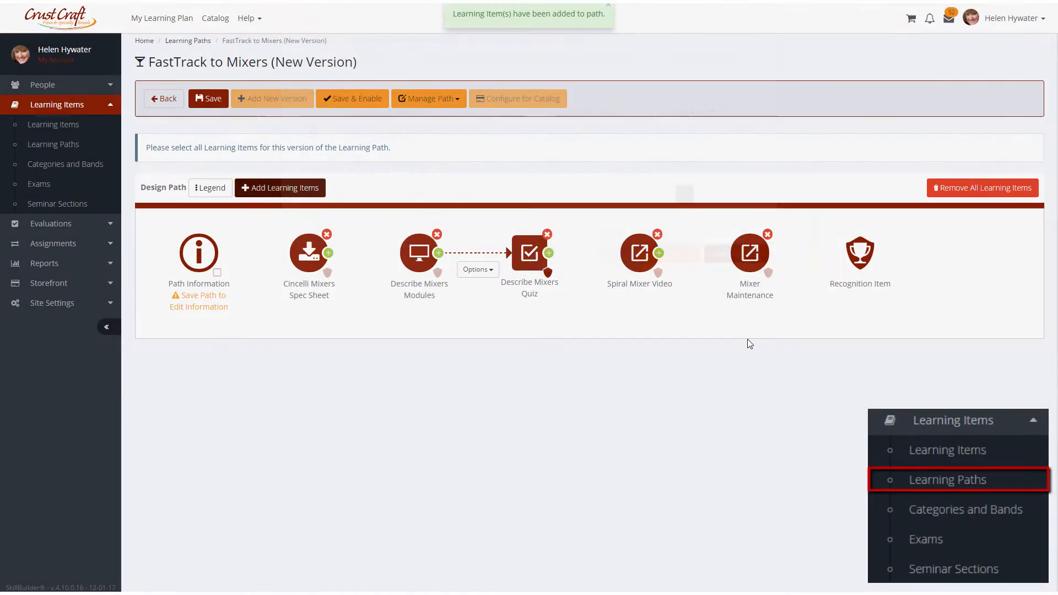
left_click(373, 103)
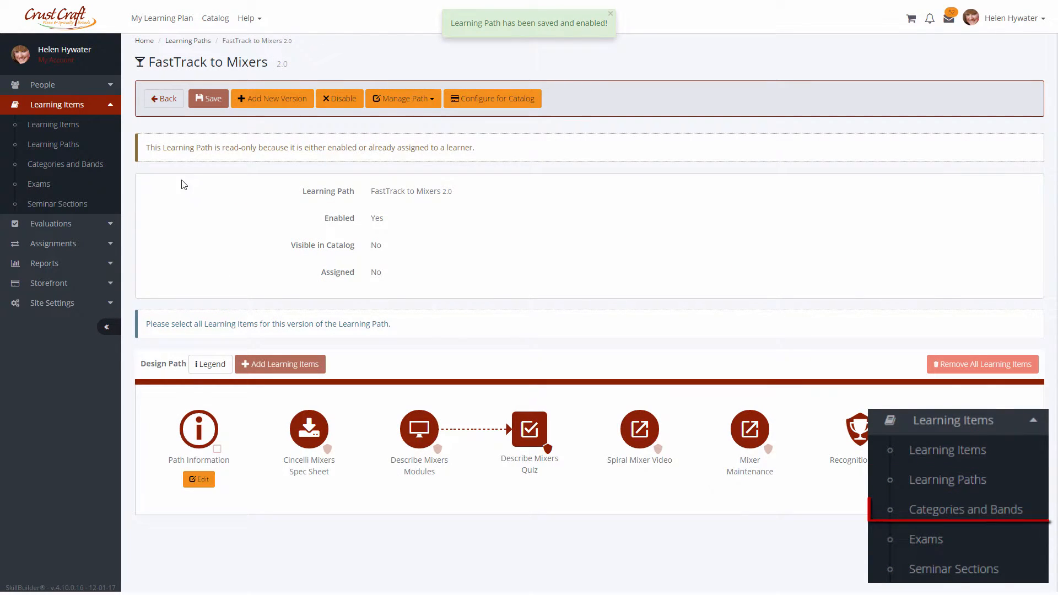
Open Categories and Bands and enter learning-path reorder mode, selecting a mixers path.
left_click(81, 165)
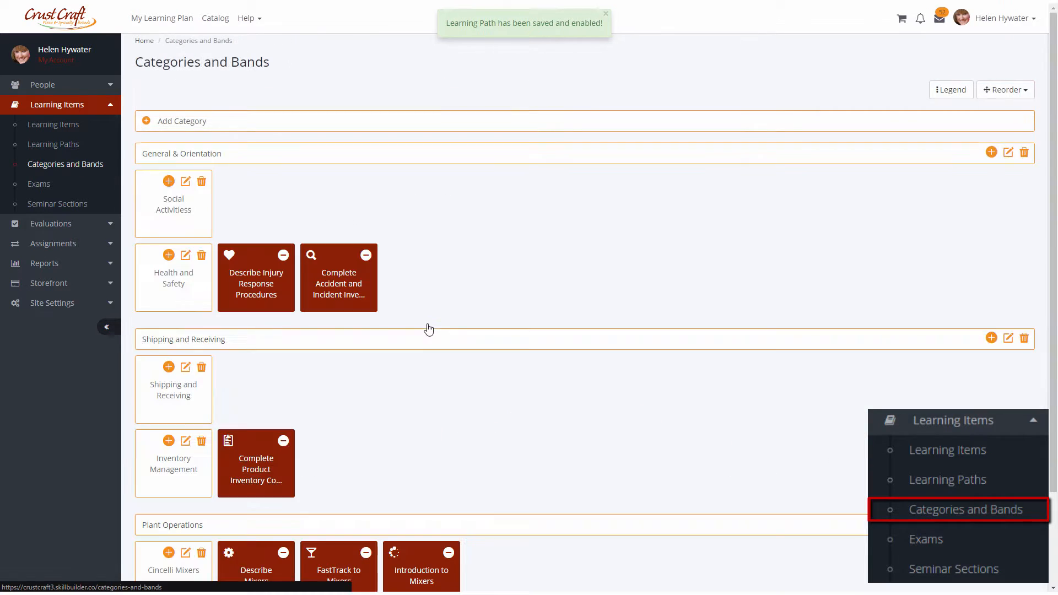
scroll(429, 331, "down", 1)
scroll(696, 292, "up", 2)
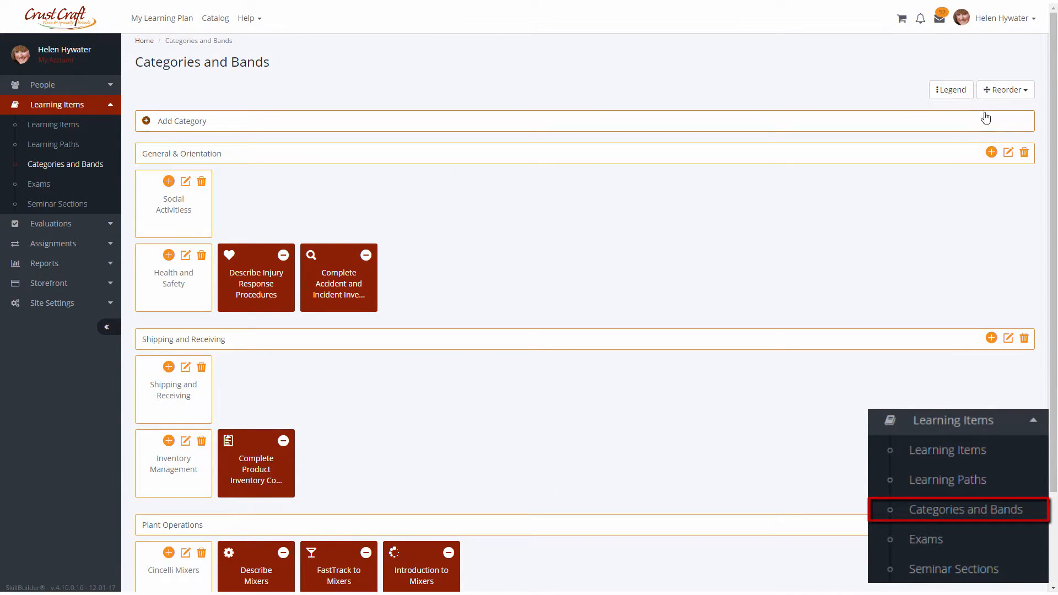
left_click(1004, 89)
left_click(980, 144)
scroll(626, 315, "down", 5)
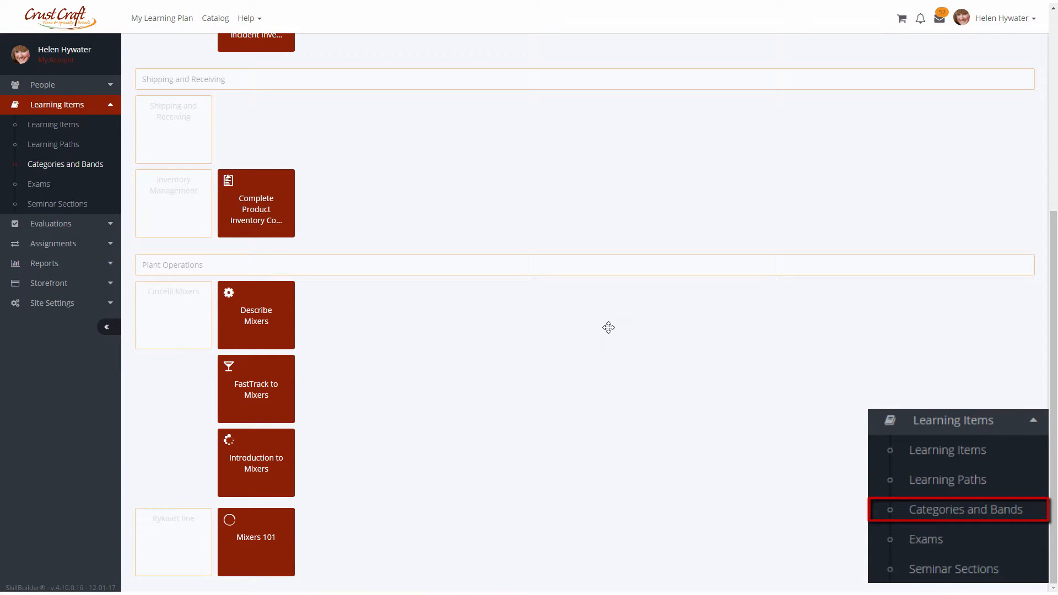
left_click(236, 469)
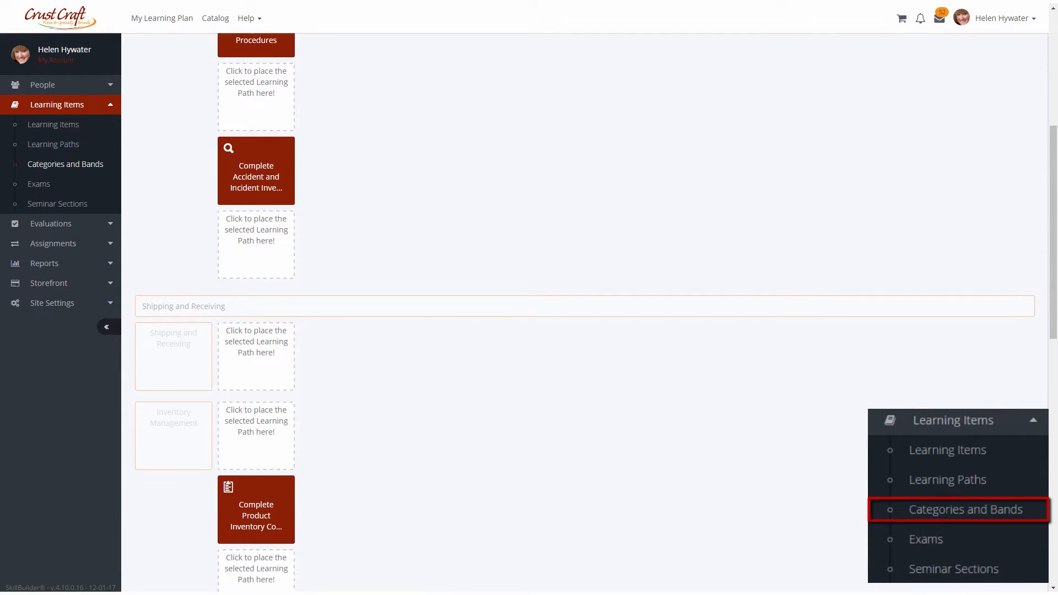
scroll(442, 443, "down", 10)
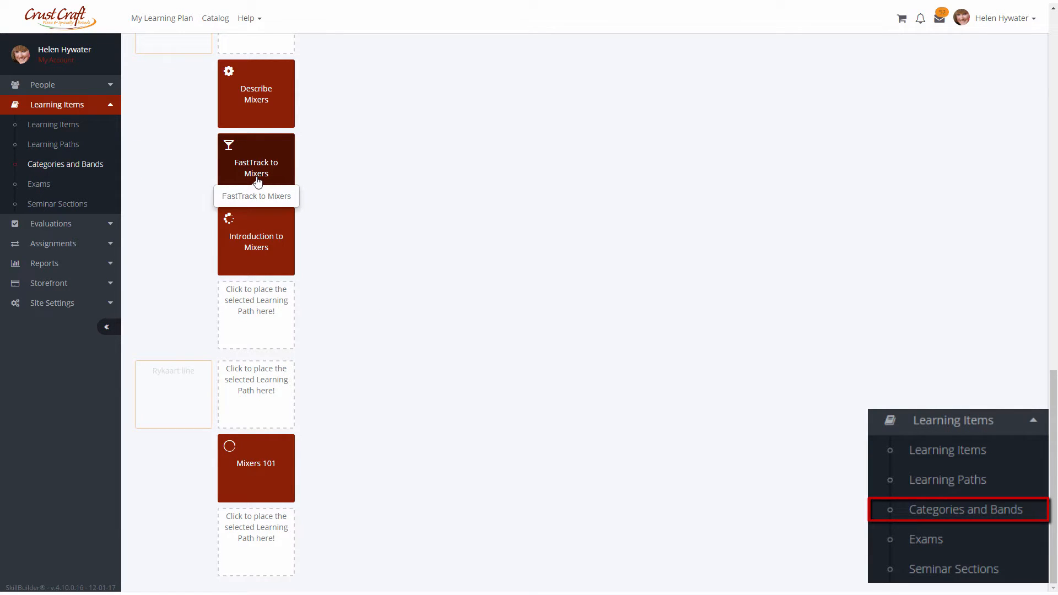
scroll(272, 402, "up", 12)
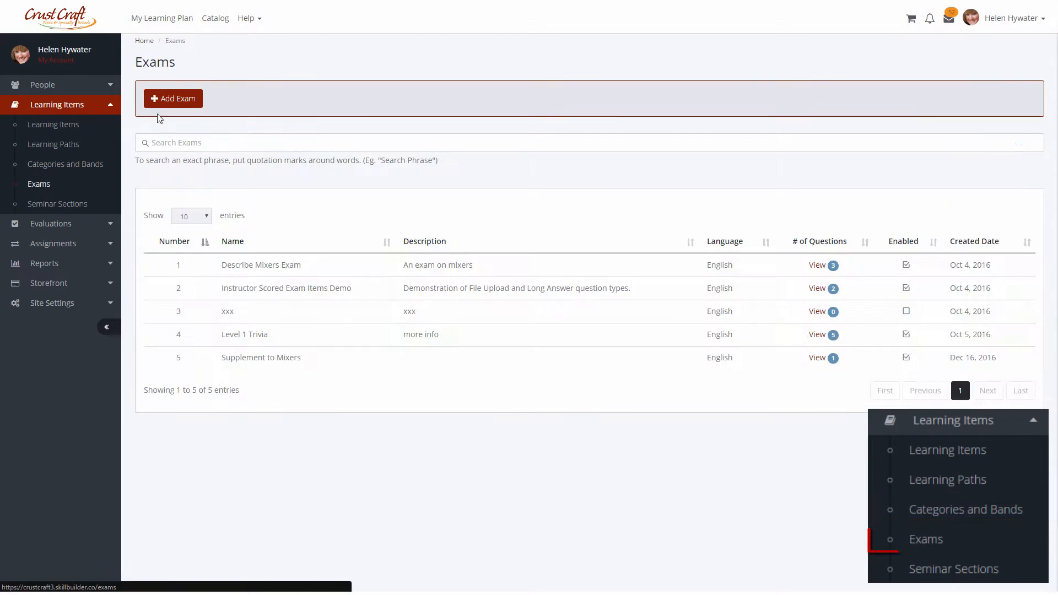
Create a new exam named General Application and open its category management.
left_click(173, 103)
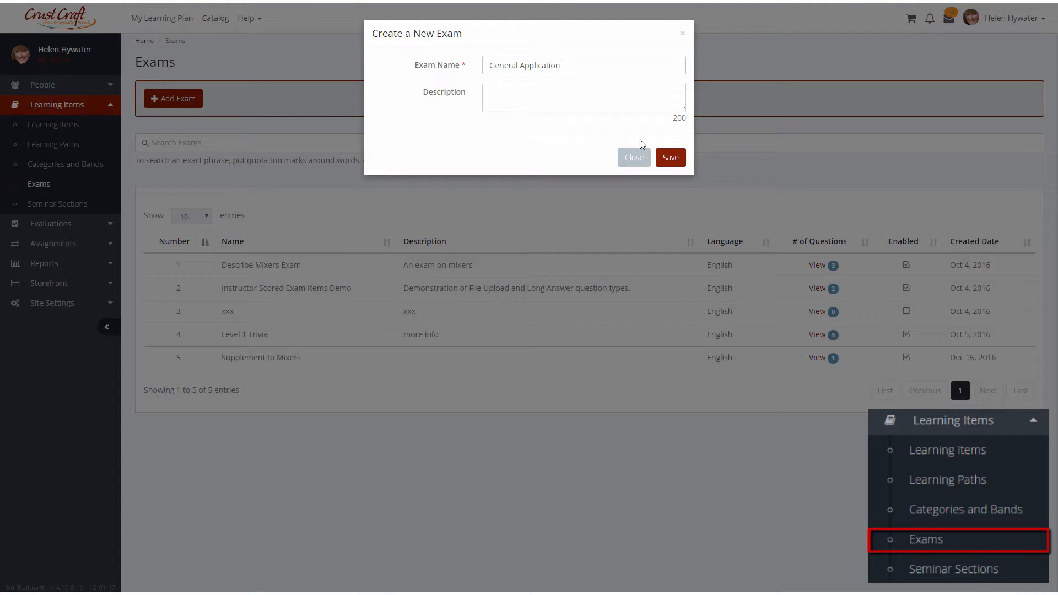
left_click(670, 158)
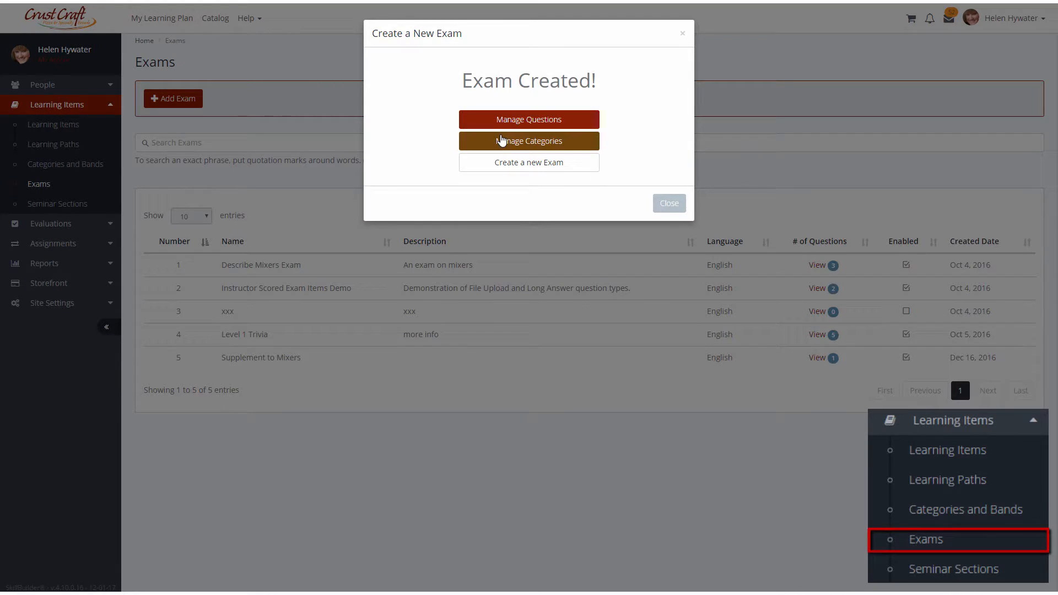
left_click(501, 141)
Add an exam category named What is Crustcraft with Randomize Questions enabled and set to 3.
left_click(247, 99)
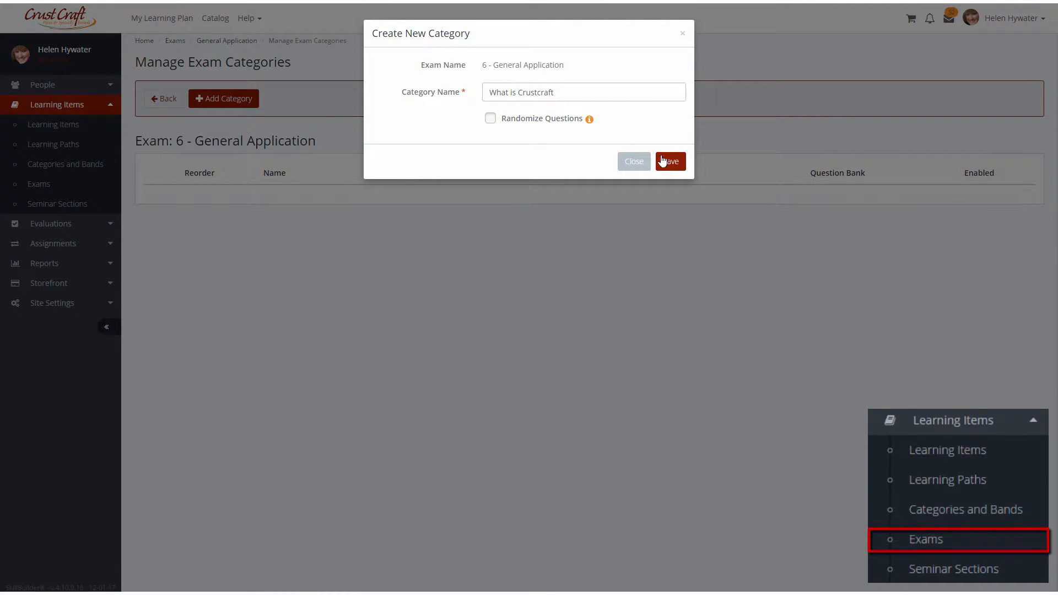
left_click(490, 118)
type("3")
left_click(668, 191)
Add a multiple choice question 'When did Crustcraft start operations?' with answers 1995, 1999, 2015, 2005, marking 1995 correct.
left_click(529, 118)
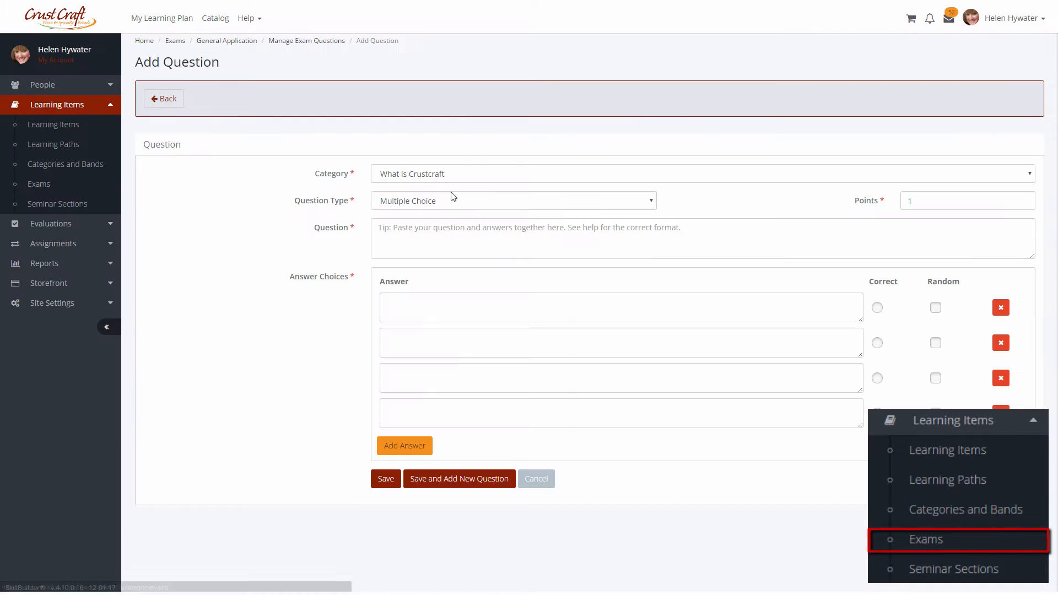
left_click(534, 228)
type("When did Crustcraft start operations?")
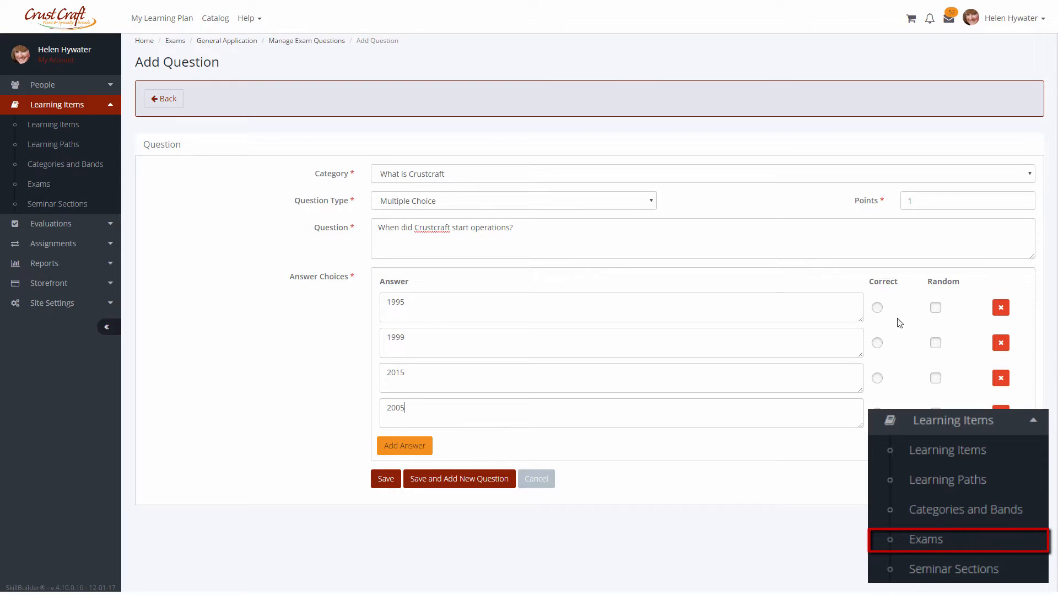
left_click(877, 308)
left_click(385, 479)
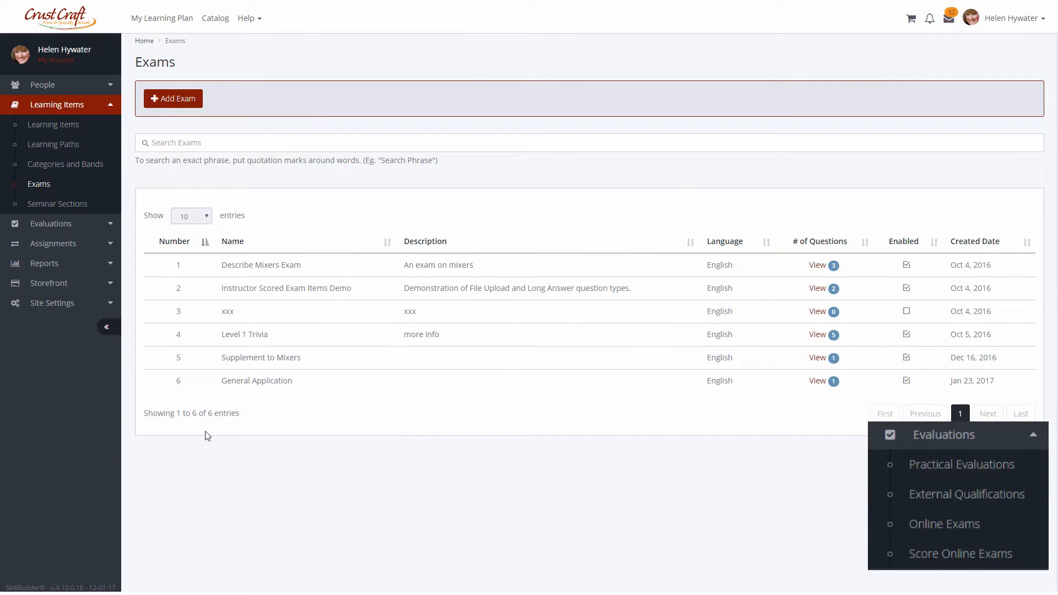
Browse the Practical Evaluations and External Qualifications lists under Evaluations.
left_click(73, 224)
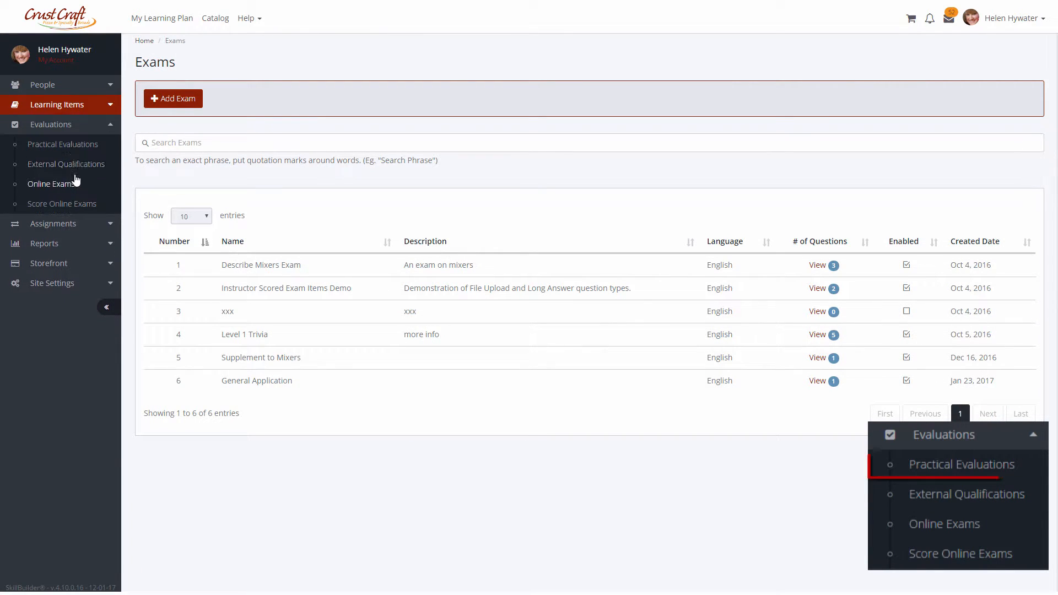
left_click(72, 145)
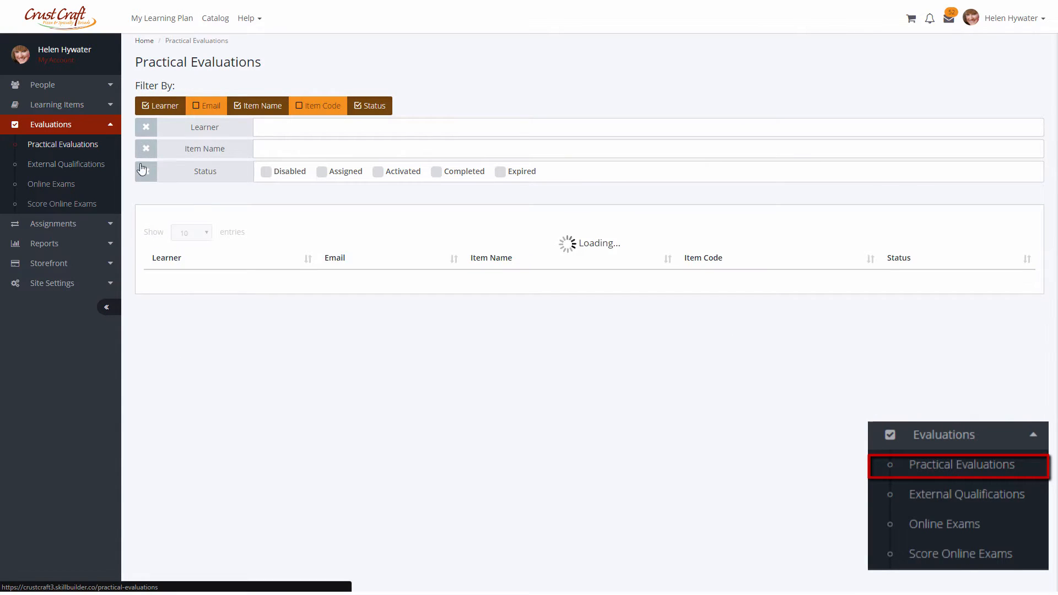
left_click(94, 163)
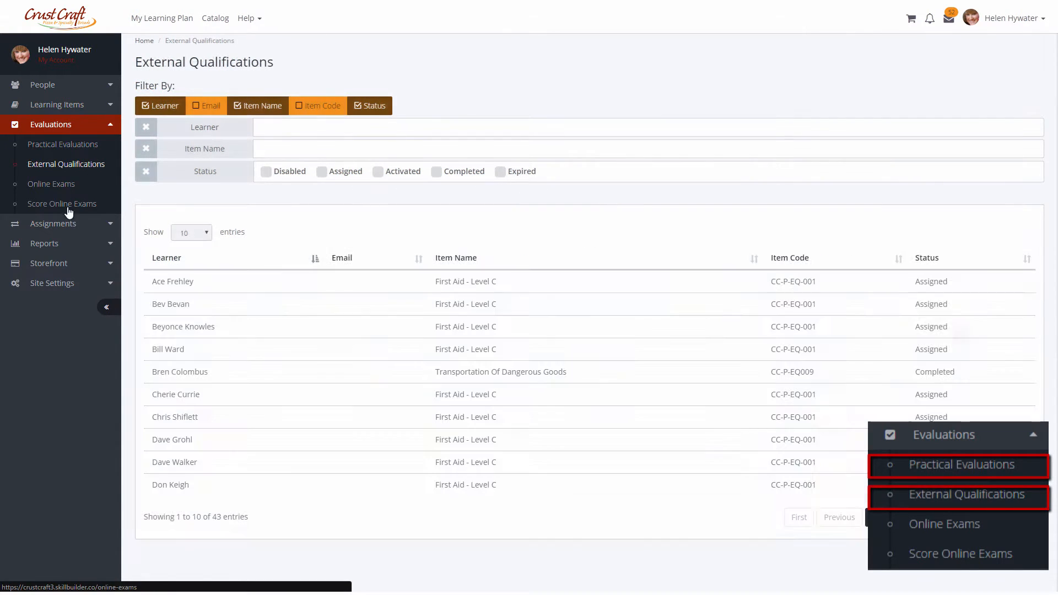
Open the learner's First Aid - Level C qualification record and review its details.
left_click(187, 485)
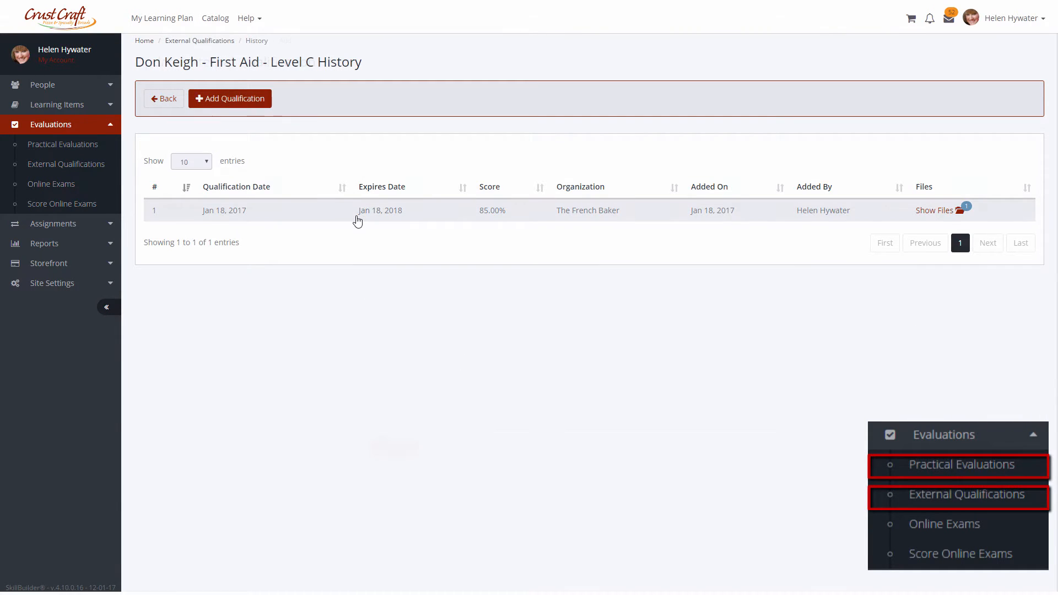
left_click(358, 221)
scroll(292, 317, "down", 2)
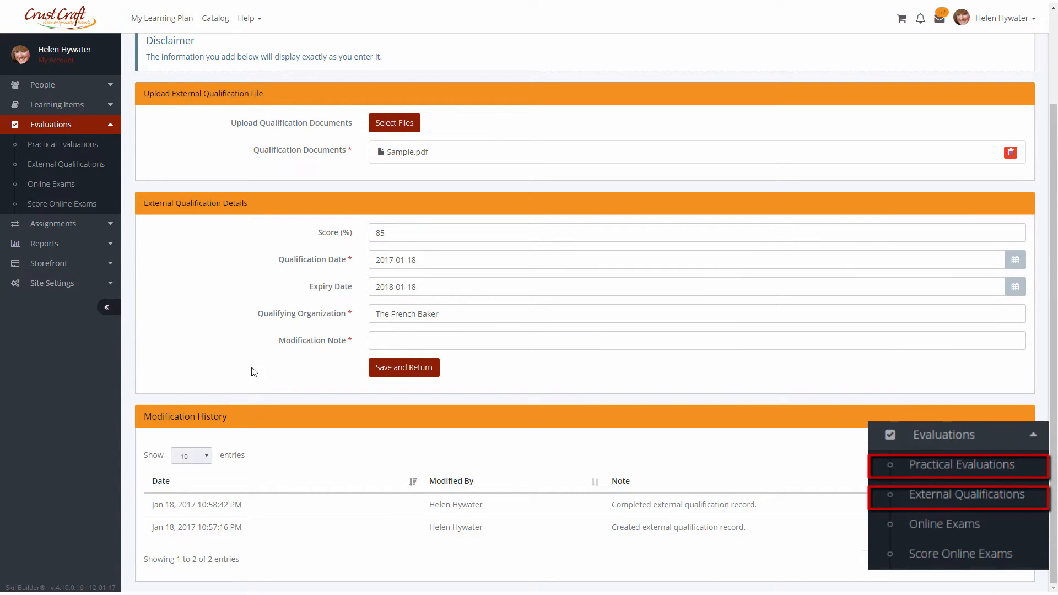
Open Online Exams and view the learner's Describe Mixers Quiz exam history.
left_click(85, 189)
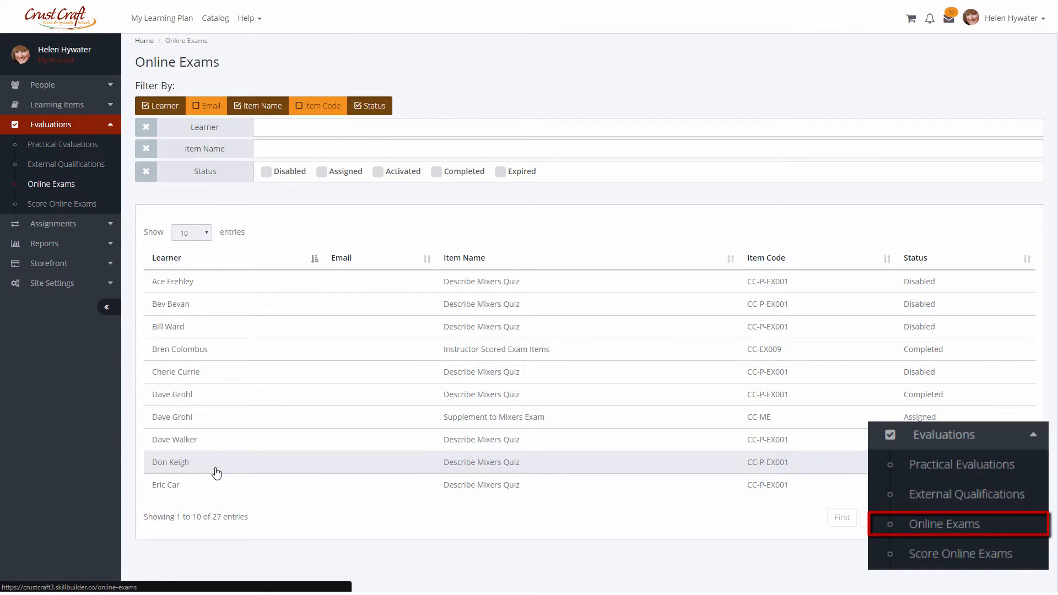
left_click(217, 471)
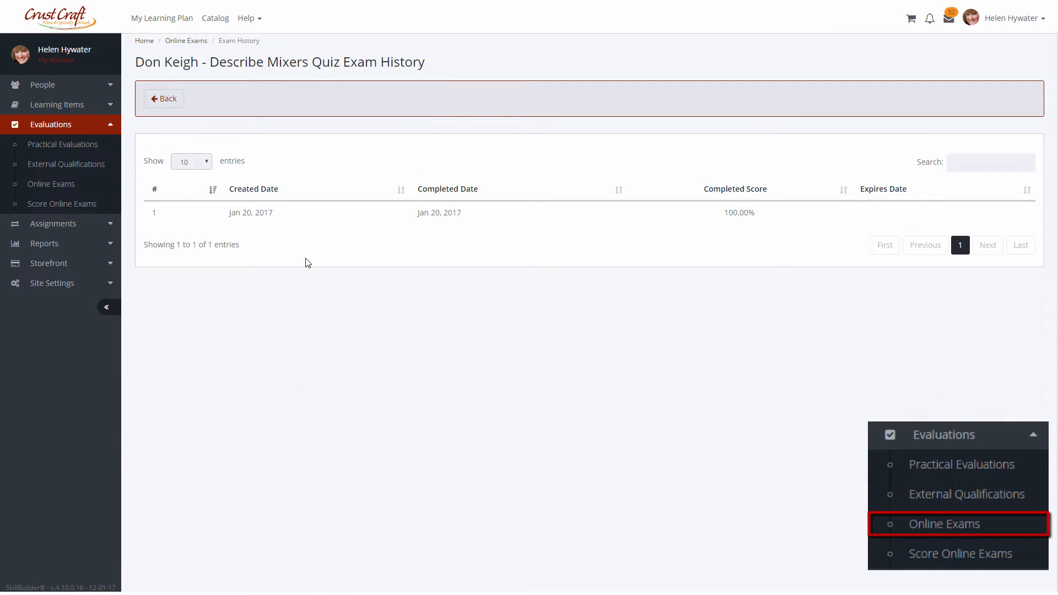
Review the exam's attempt history, then open the learner's unmarked Supplement to Mixers Exam for scoring.
left_click(292, 219)
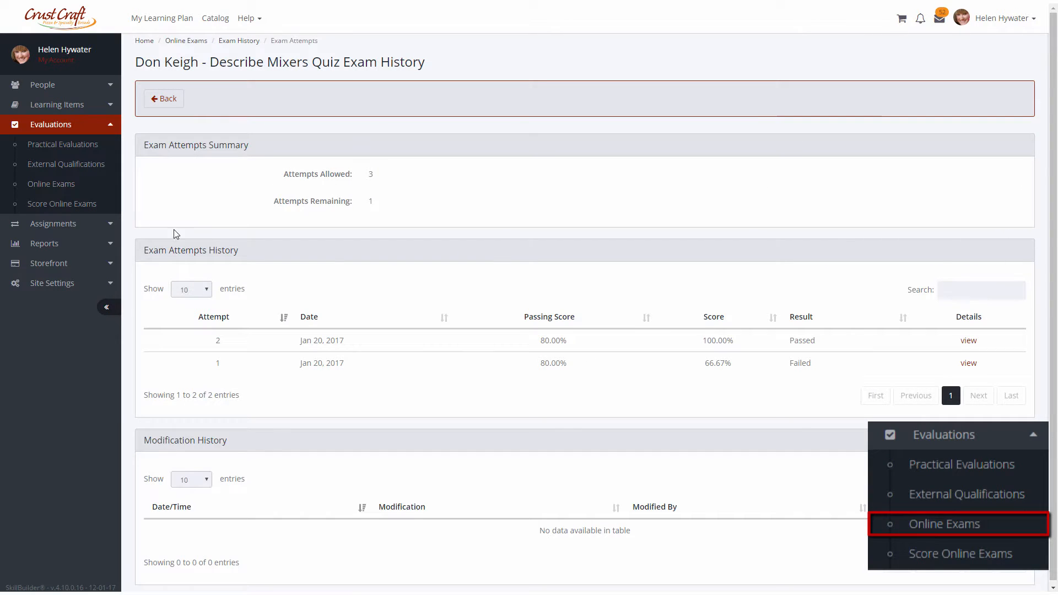
left_click(90, 204)
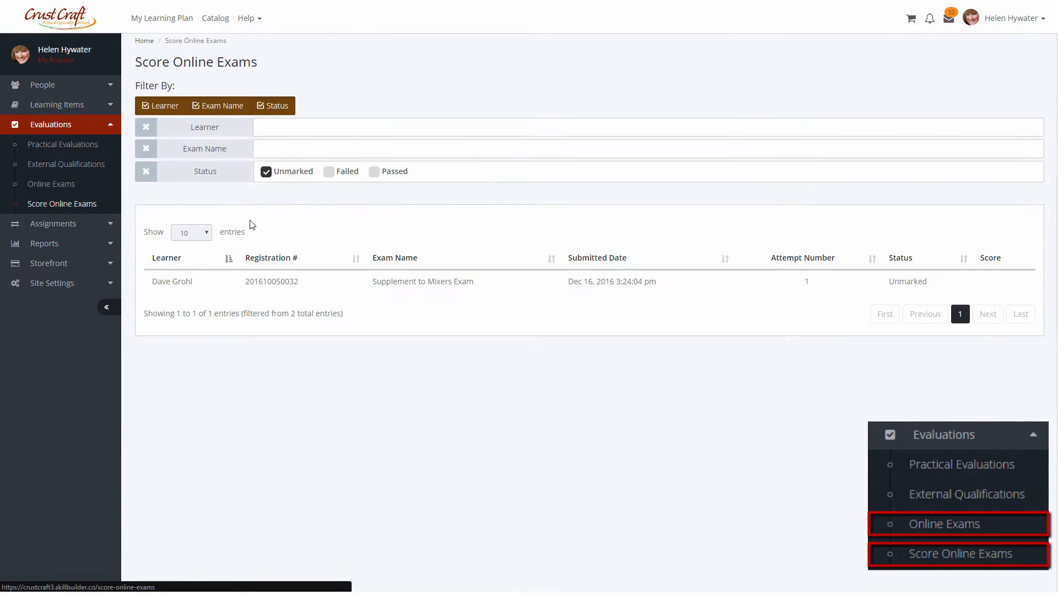
left_click(292, 287)
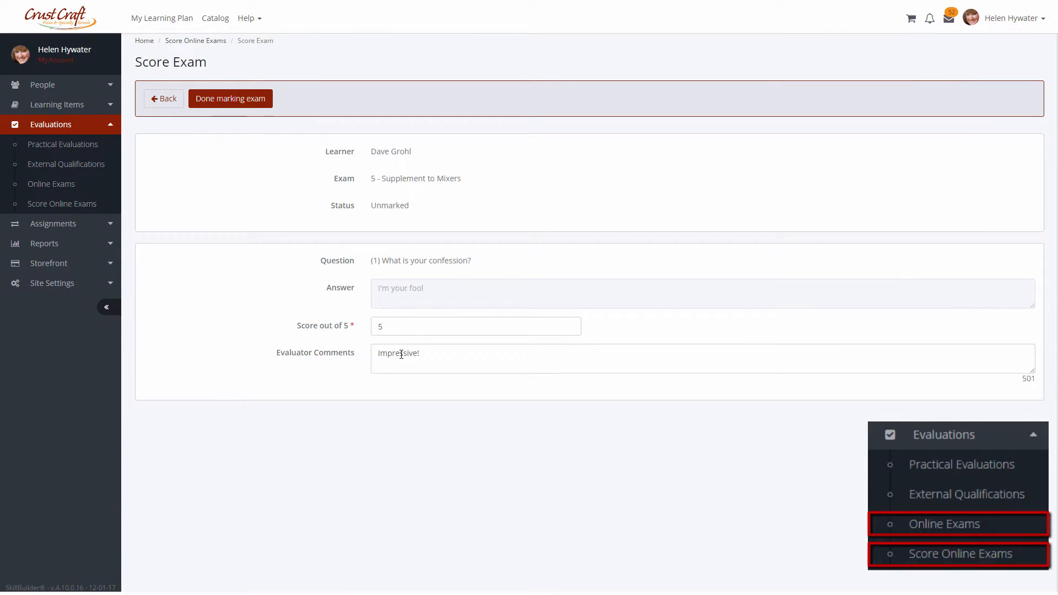
Browse the Path to Group Assignments and Path to Learner Assignments lists.
left_click(81, 227)
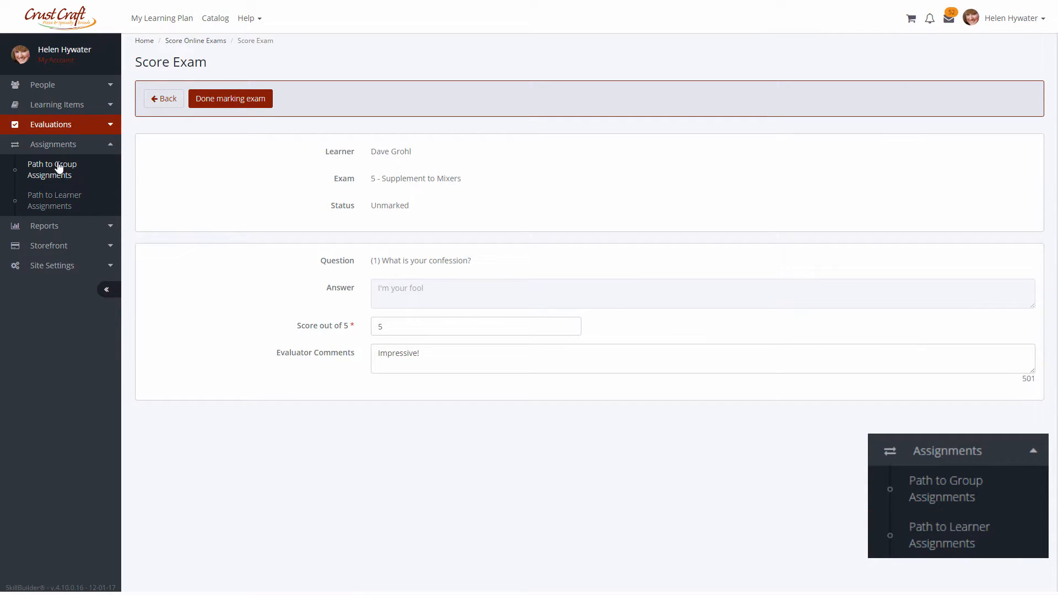
left_click(59, 167)
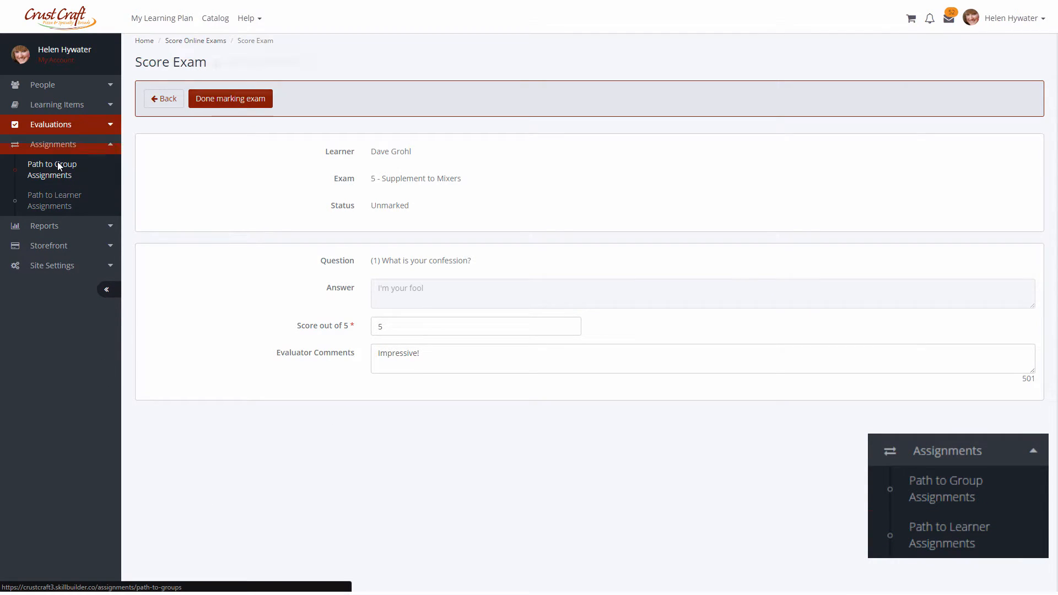
left_click(54, 201)
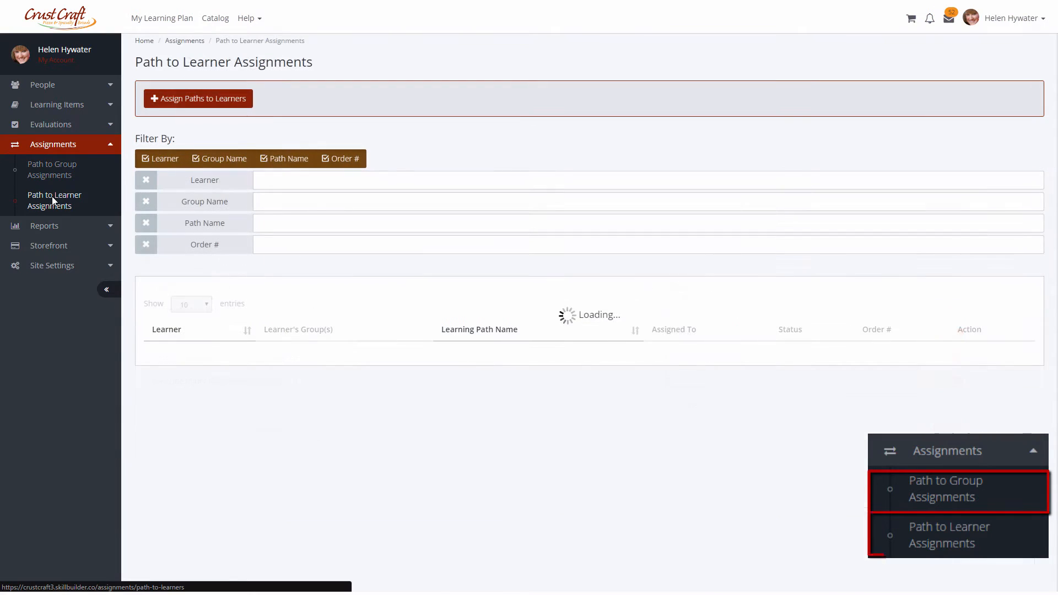
left_click(53, 170)
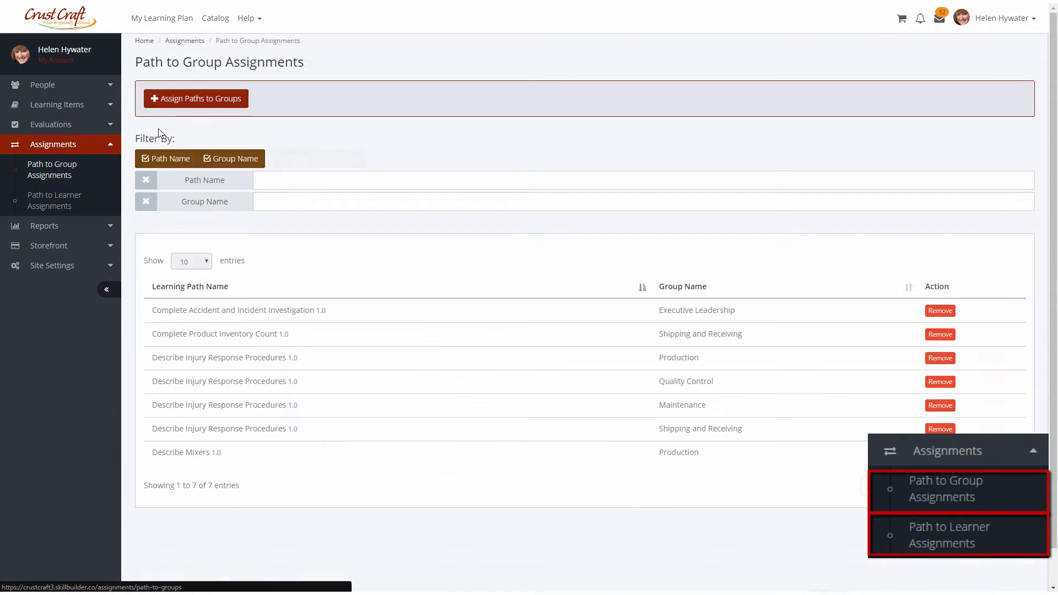
Assign the Describe Injury Response Procedures 1.0 learning path to the Marketing and Sales group.
left_click(196, 100)
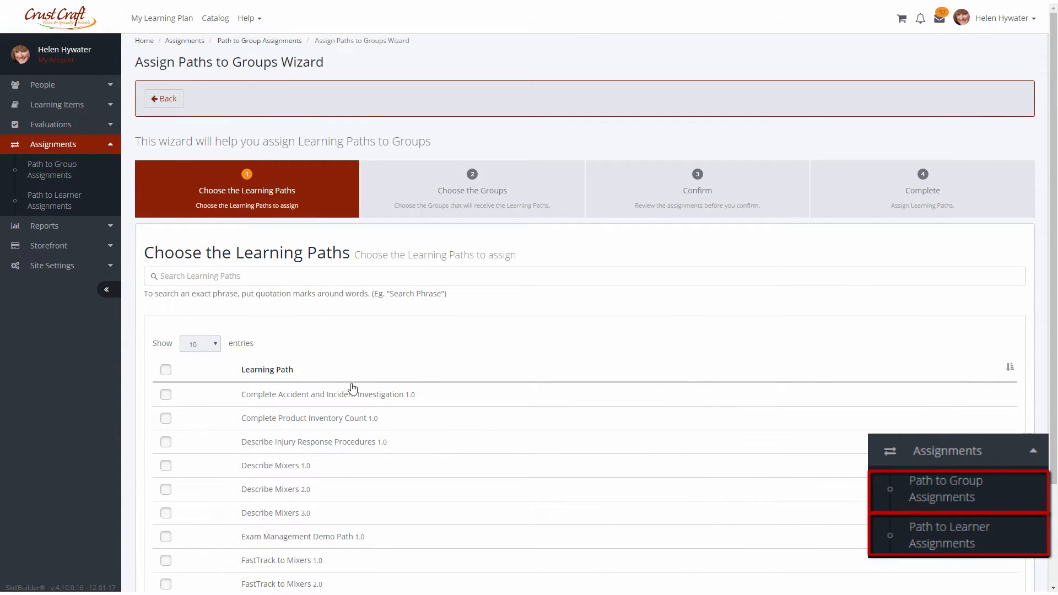
left_click(165, 441)
scroll(764, 464, "down", 2)
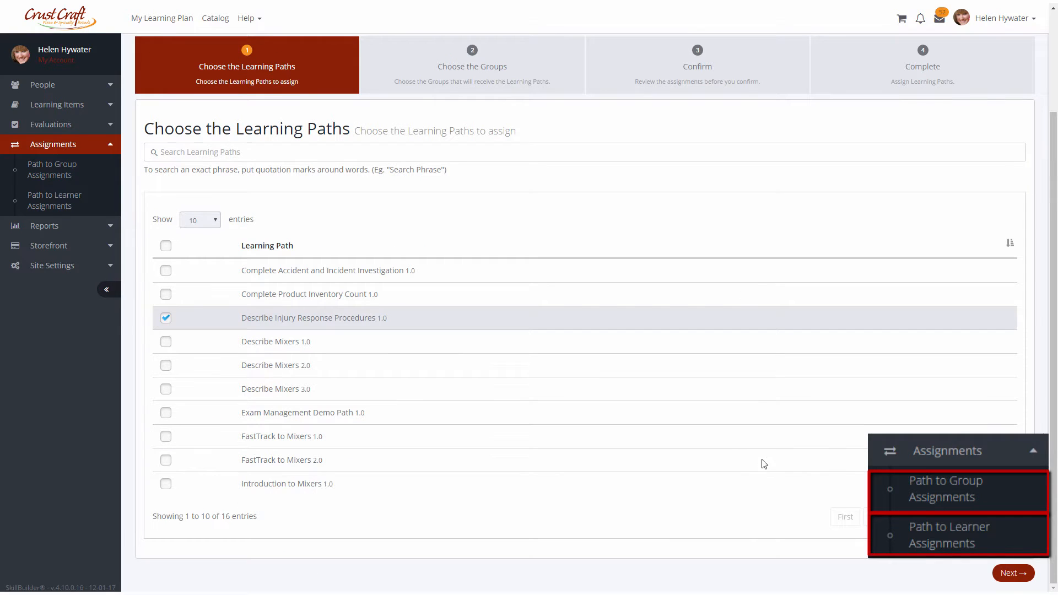
left_click(1012, 573)
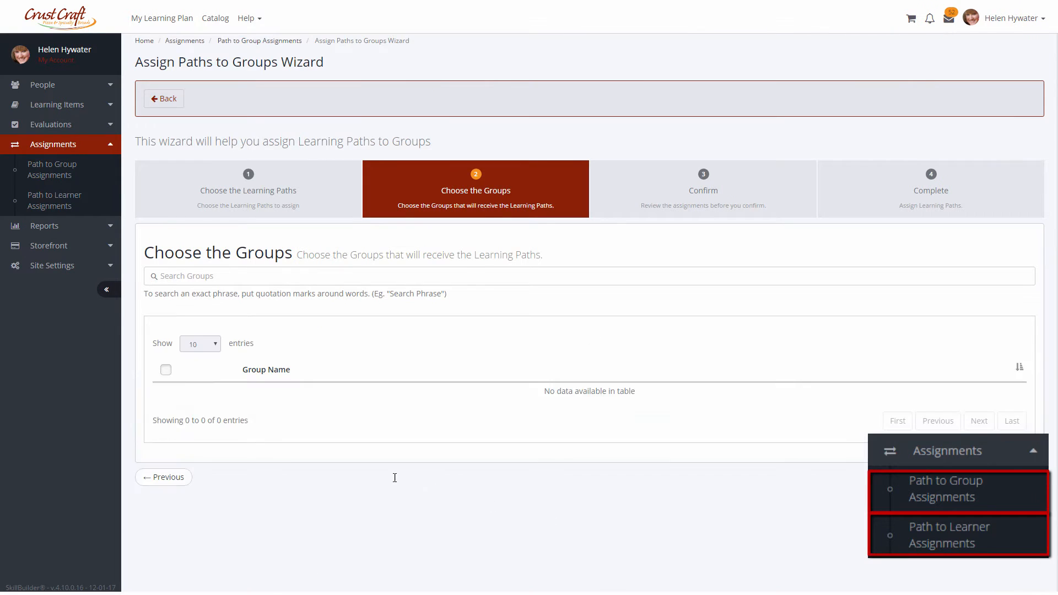
scroll(200, 467, "down", 2)
left_click(165, 426)
left_click(1013, 585)
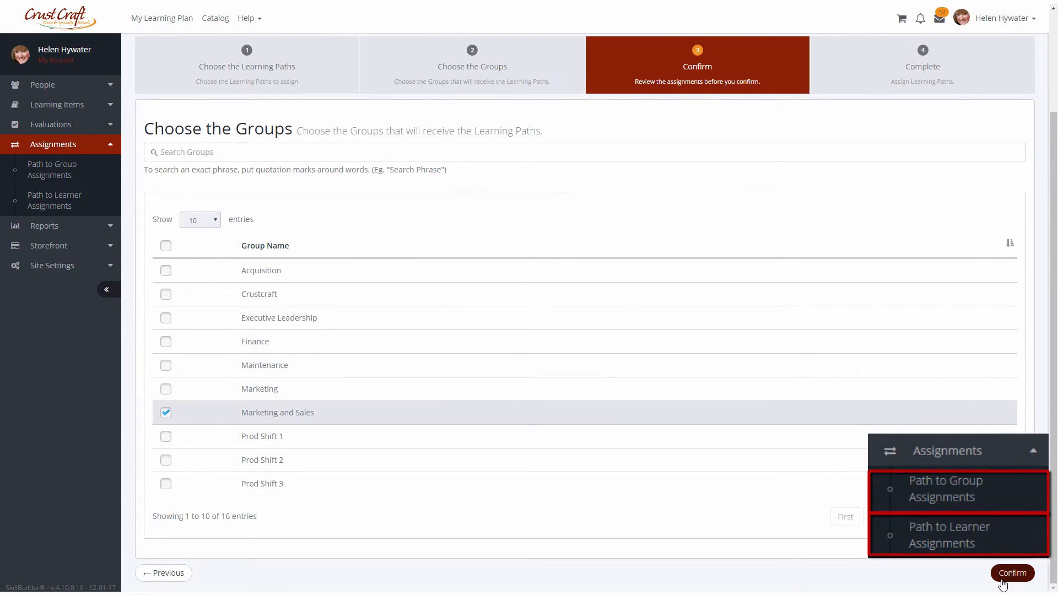
left_click(1011, 402)
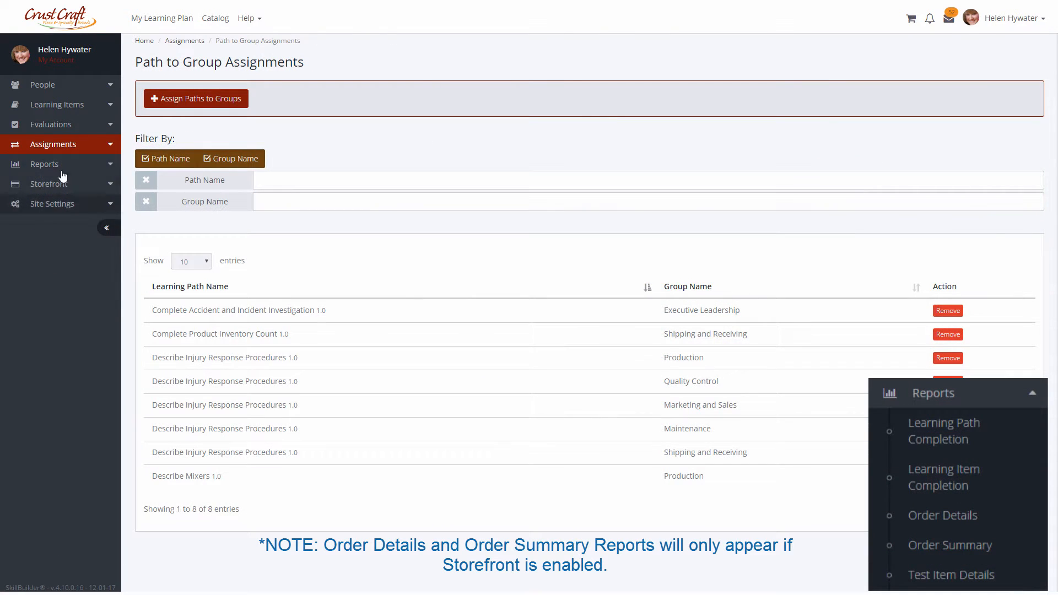
Browse the Learning Path Completion, Learning Item Completion and Test Item Details reports.
left_click(62, 168)
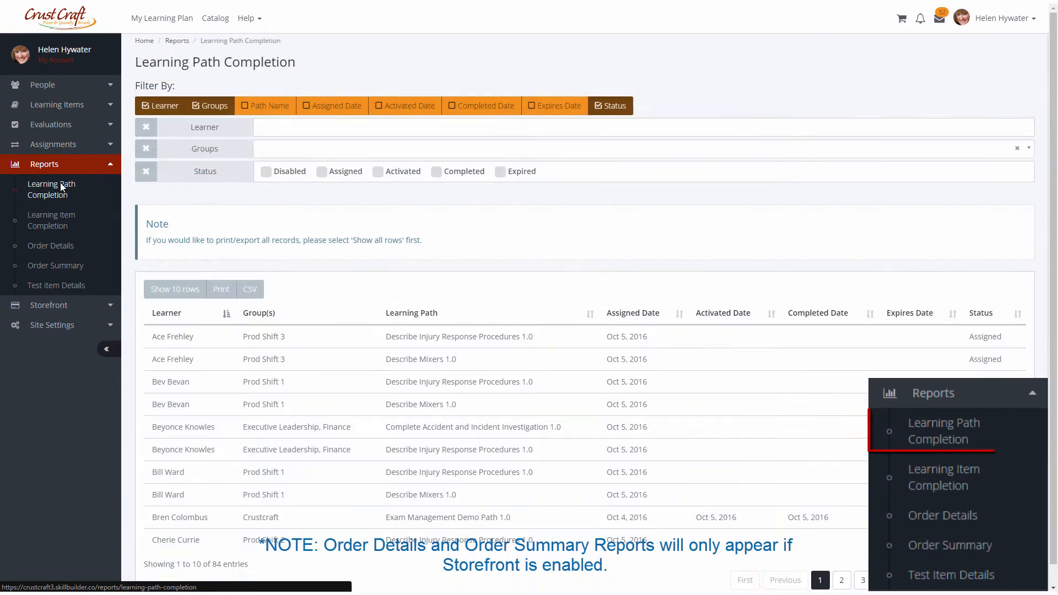
left_click(67, 223)
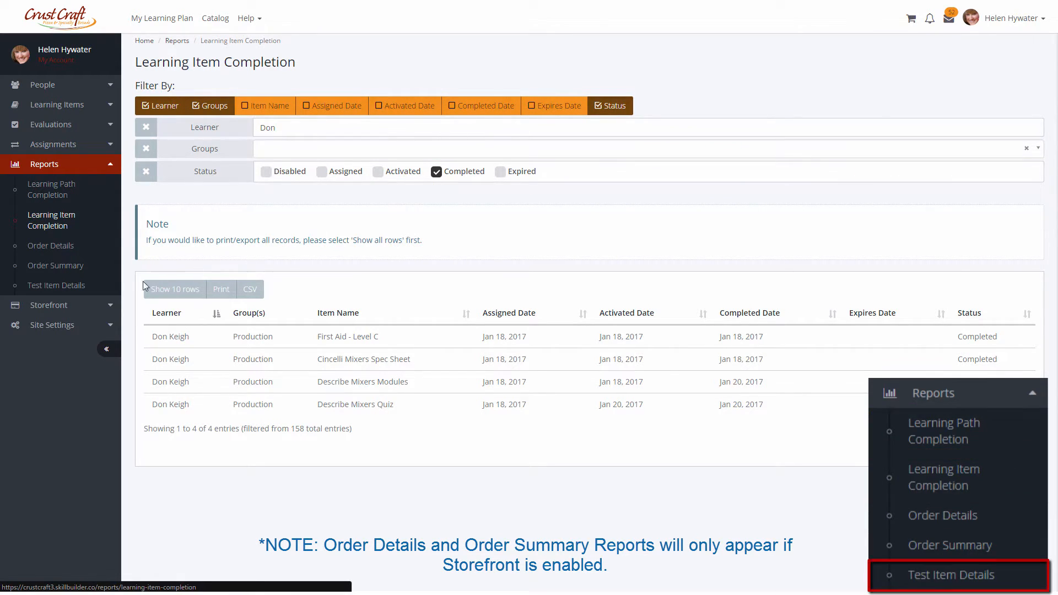
left_click(92, 286)
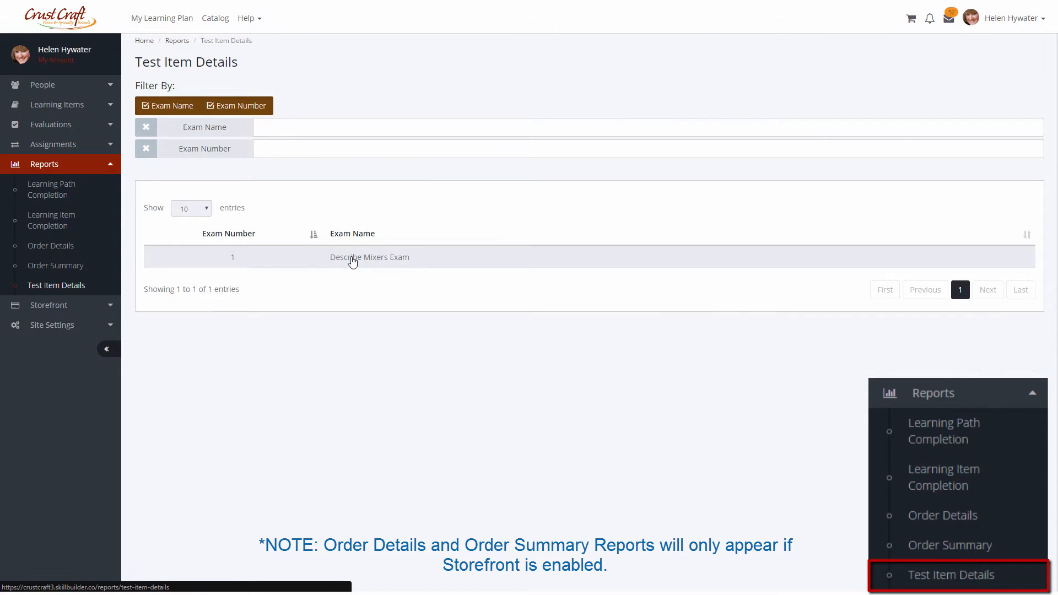
Open the Describe Mixers Exam test item details and review its per-question answer statistics.
left_click(353, 258)
scroll(515, 234, "down", 1)
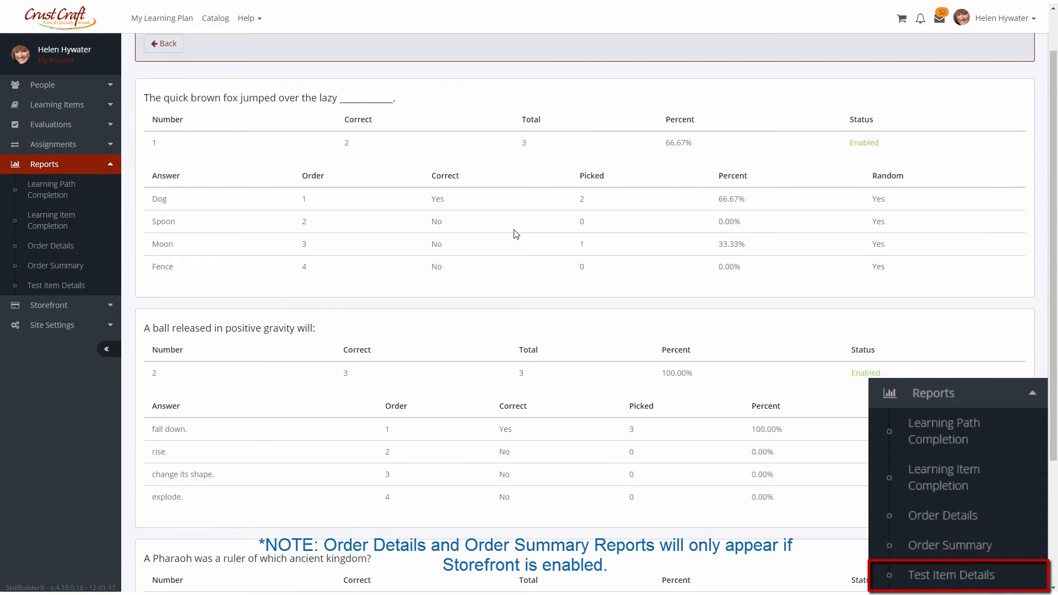
scroll(515, 234, "down", 3)
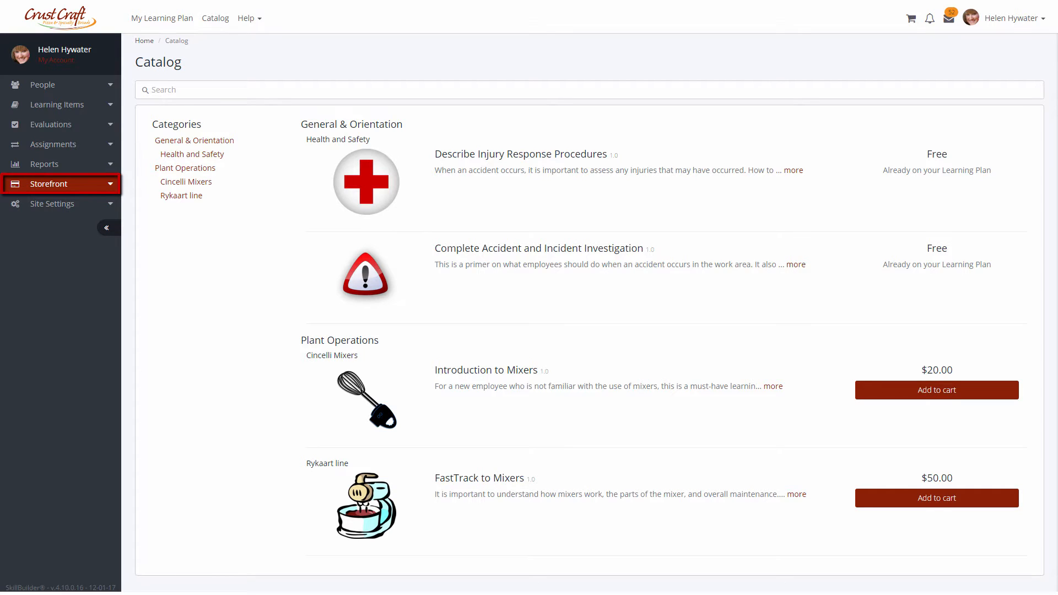
Browse the Discount Codes and Orders lists under Storefront.
left_click(88, 189)
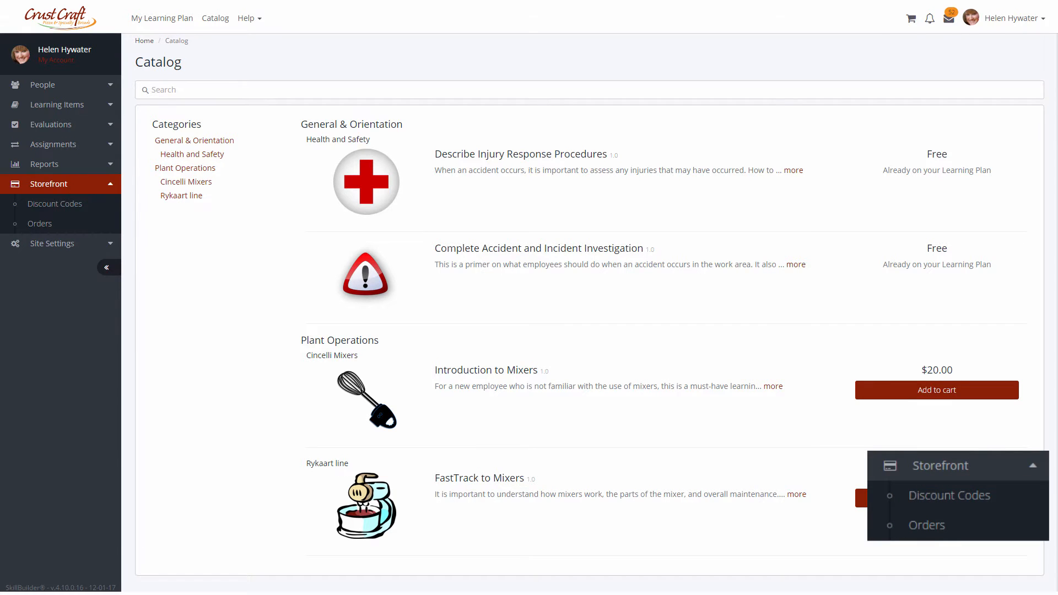
left_click(84, 206)
left_click(189, 110)
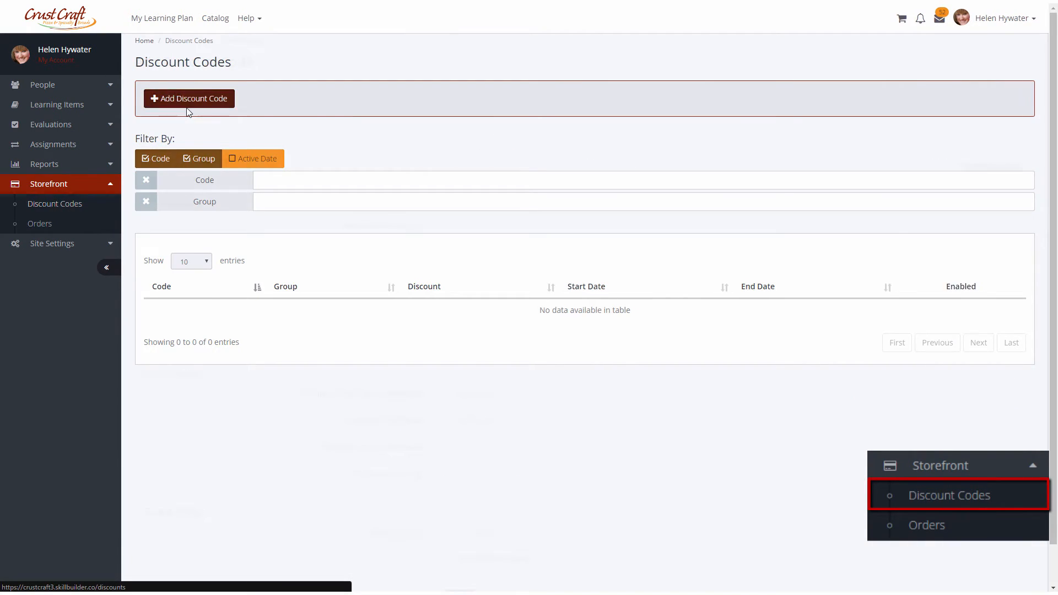
left_click(64, 227)
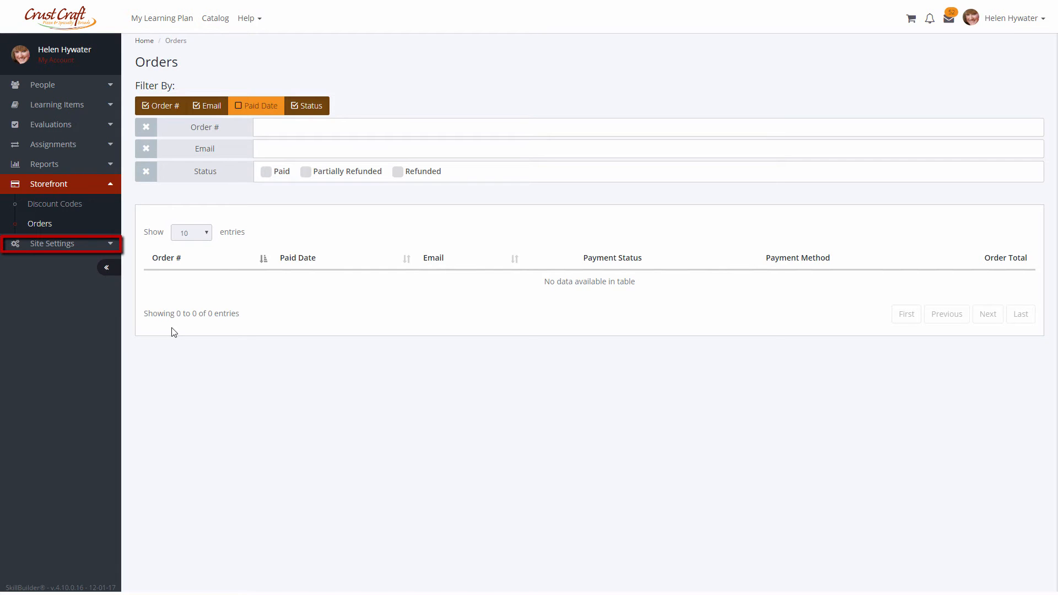
Review the Contact Preferences, Logo, Theme and Signature sections of the site Administration settings.
left_click(55, 244)
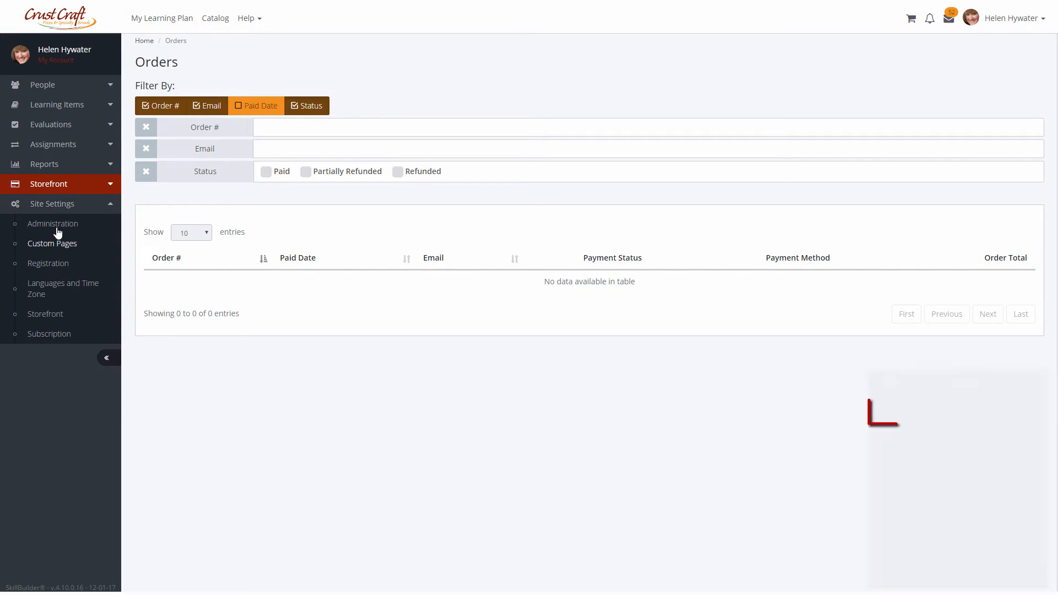
left_click(56, 224)
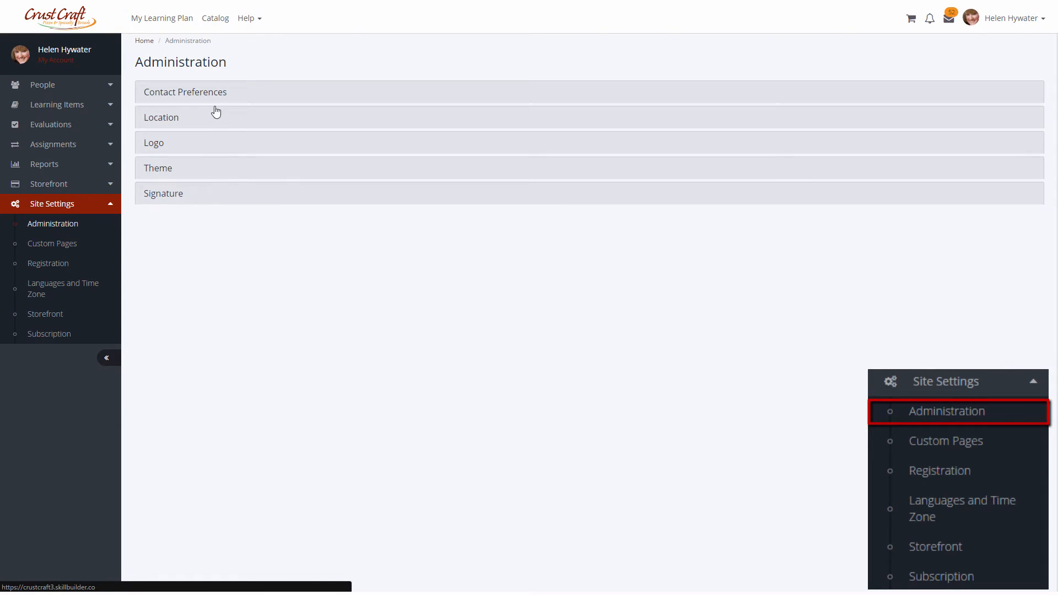
left_click(218, 91)
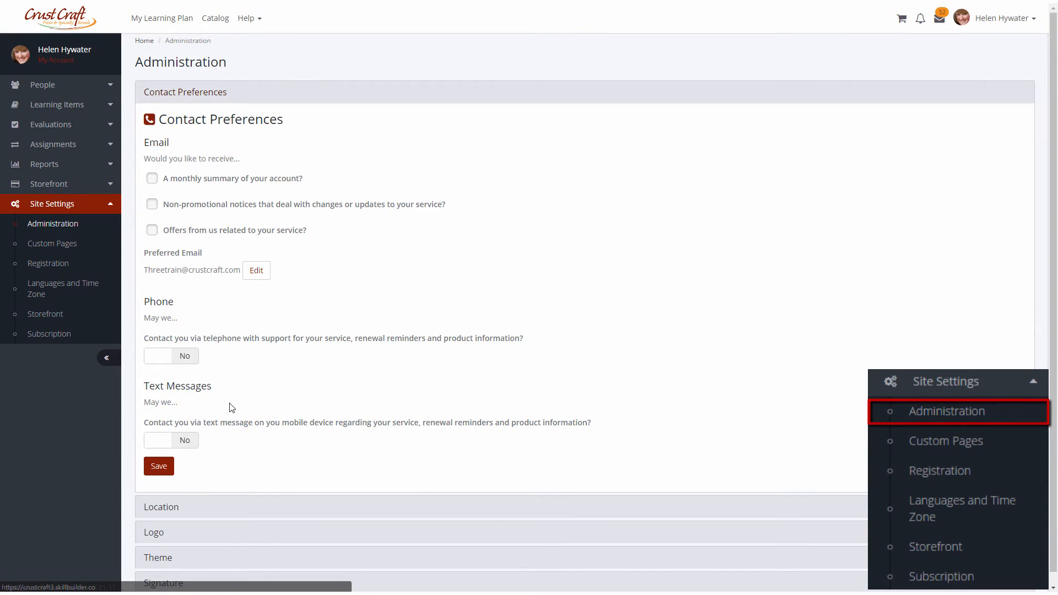
left_click(226, 532)
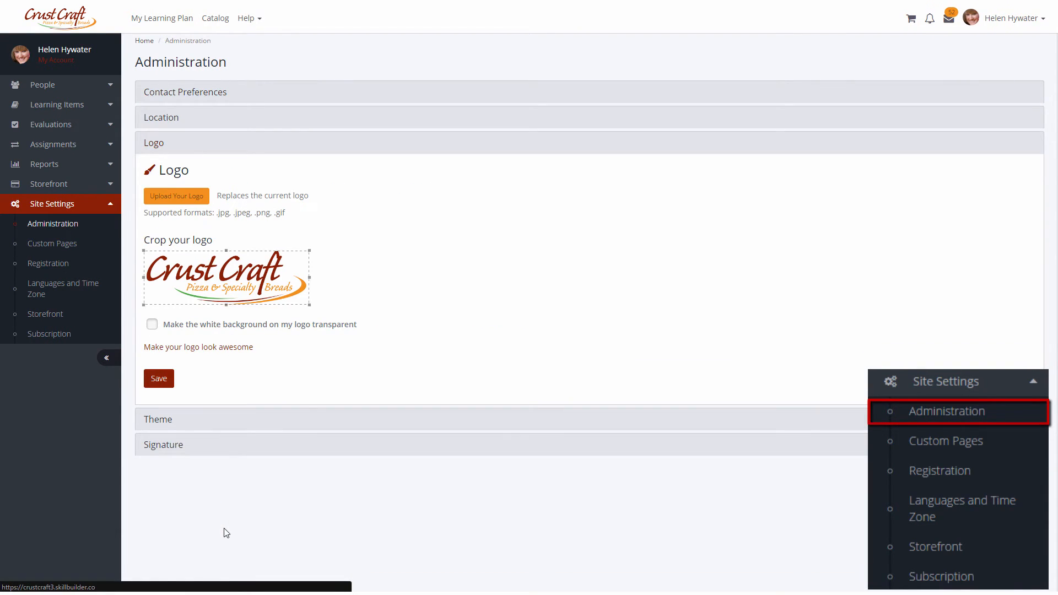
left_click(229, 418)
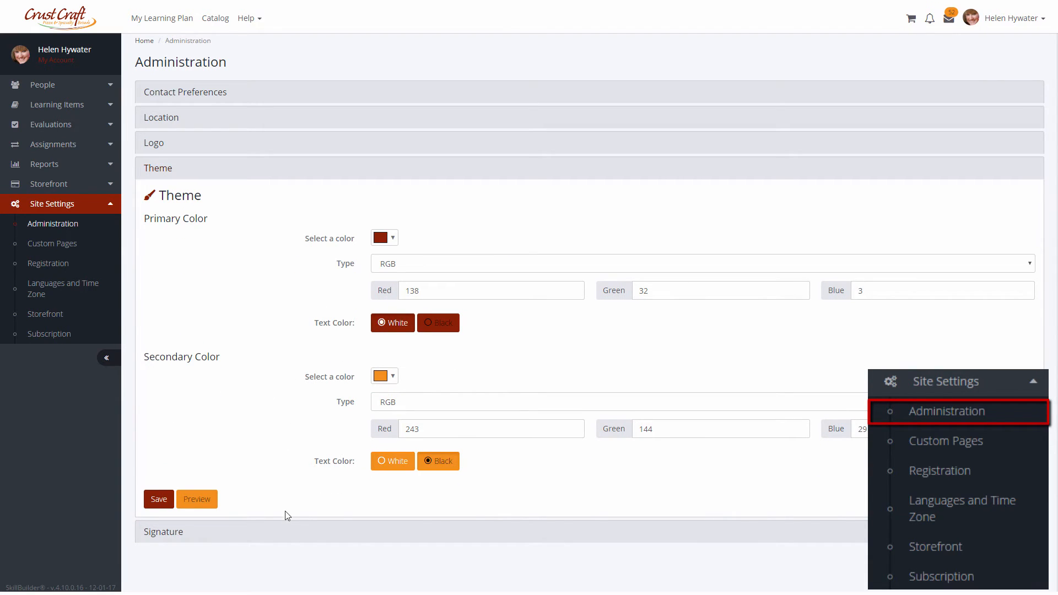
left_click(286, 531)
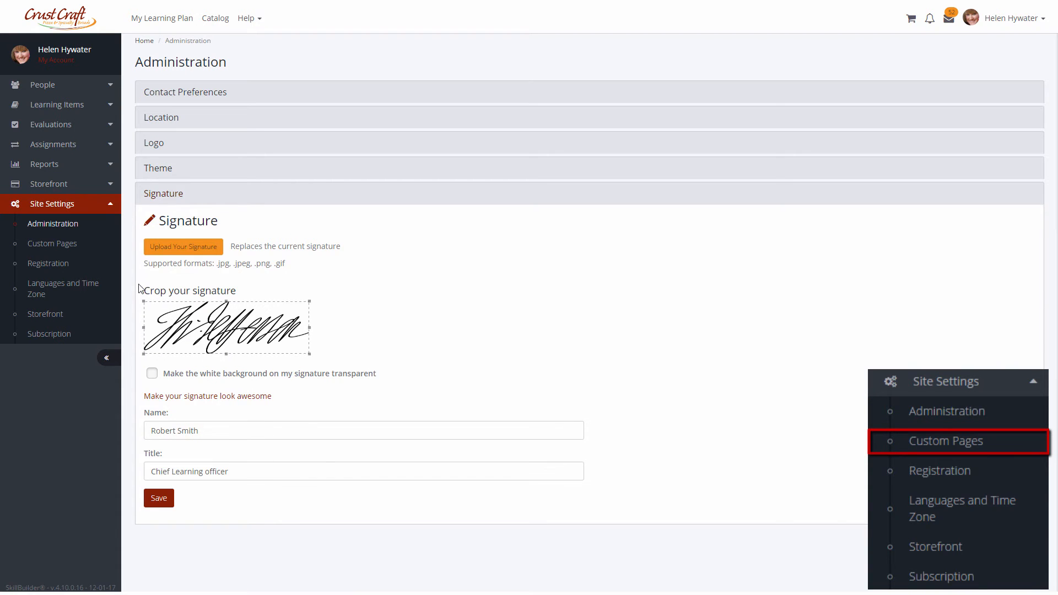
Start adding a custom page named About Us with friendly URL about-us.
left_click(77, 249)
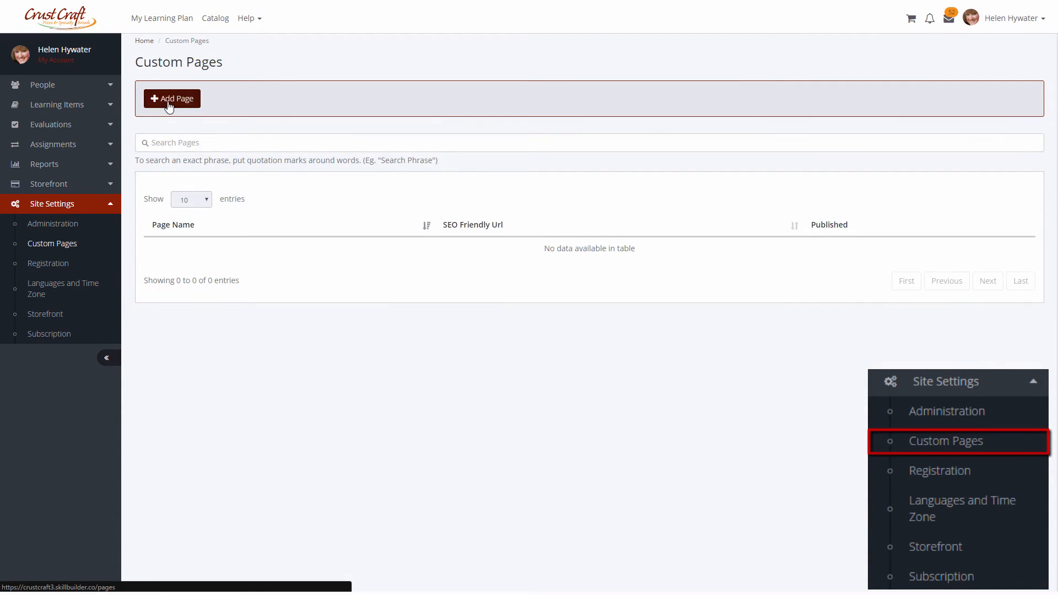
left_click(170, 99)
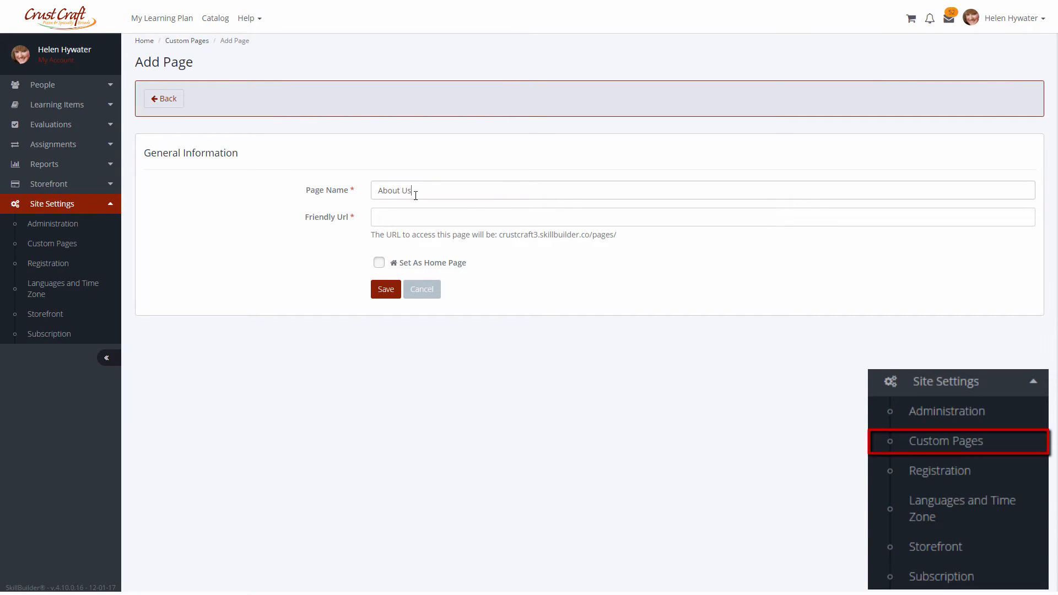
key("Tab")
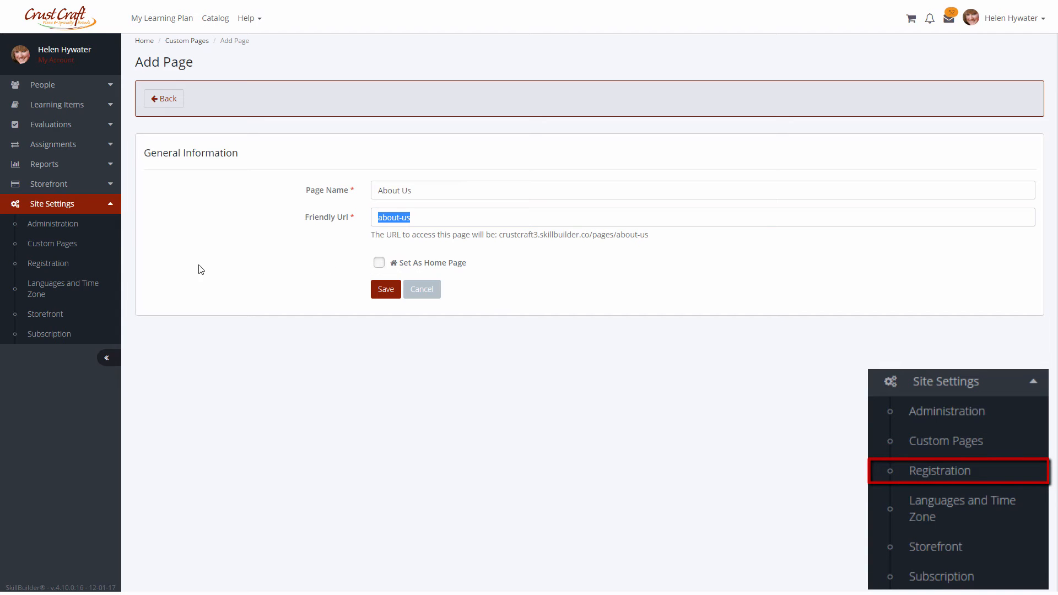
In Registration settings, set the Address Information and Phone 1 custom registration fields to Required.
left_click(82, 265)
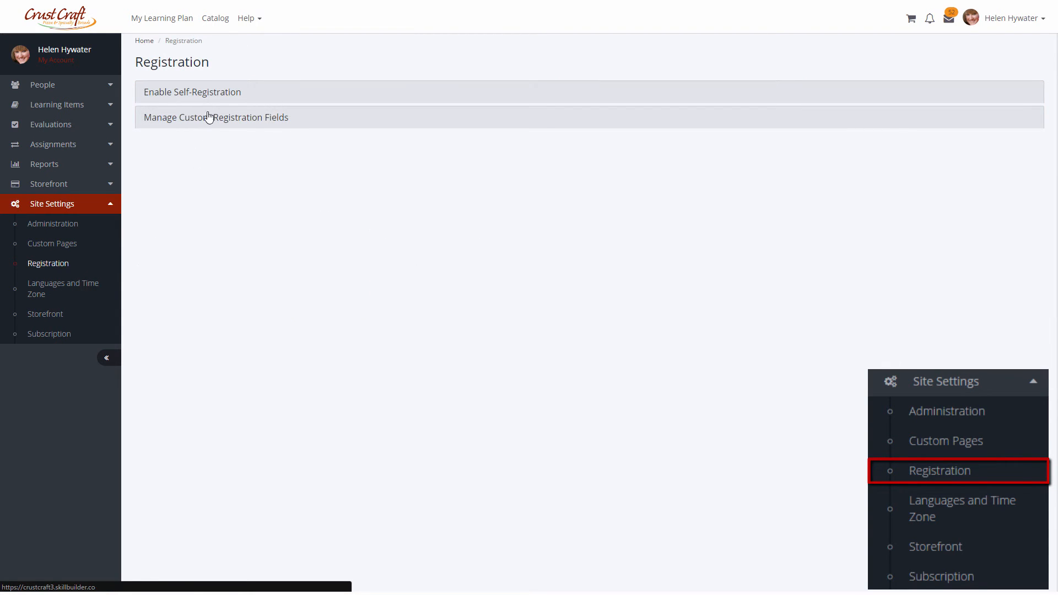
left_click(213, 94)
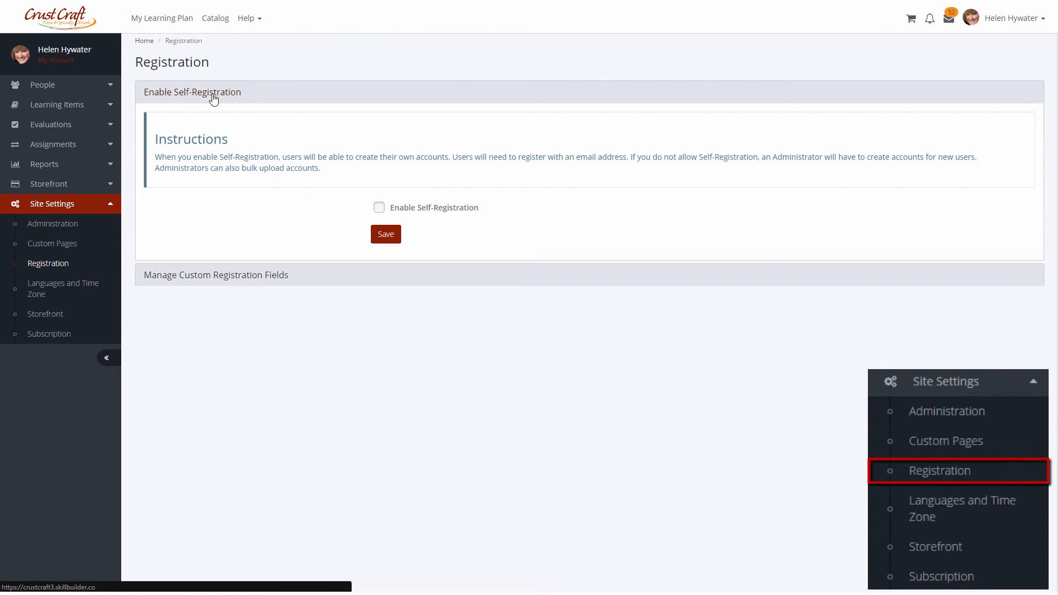
left_click(208, 274)
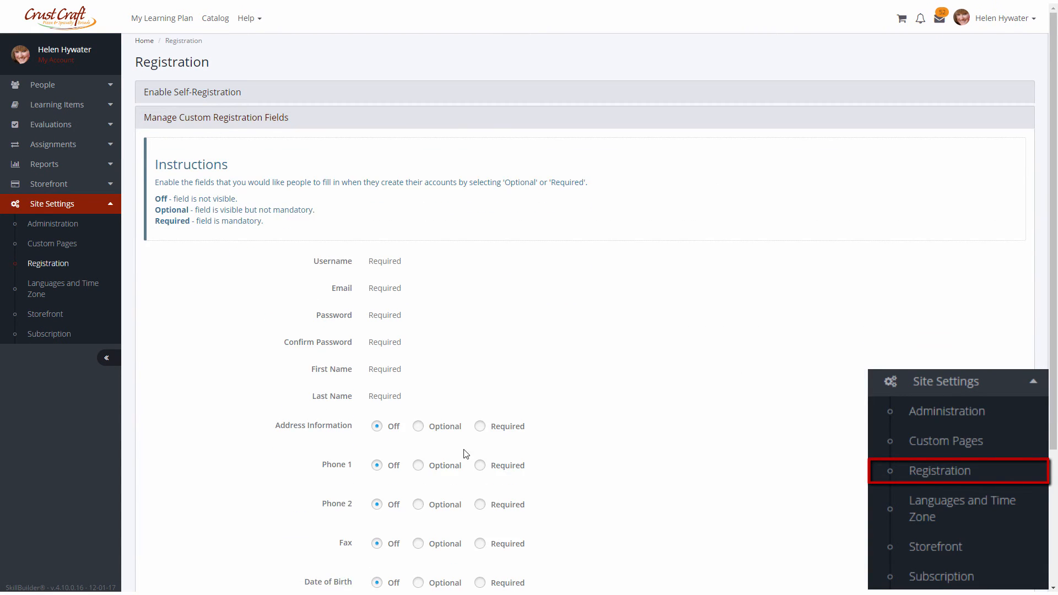
scroll(457, 449, "down", 1)
left_click(480, 372)
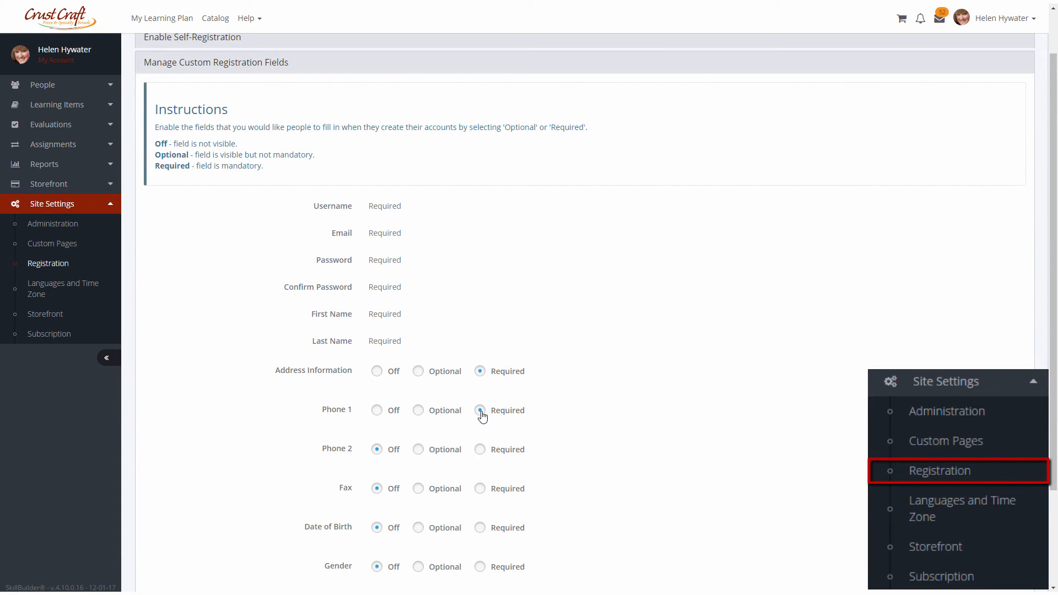
scroll(496, 479, "down", 2)
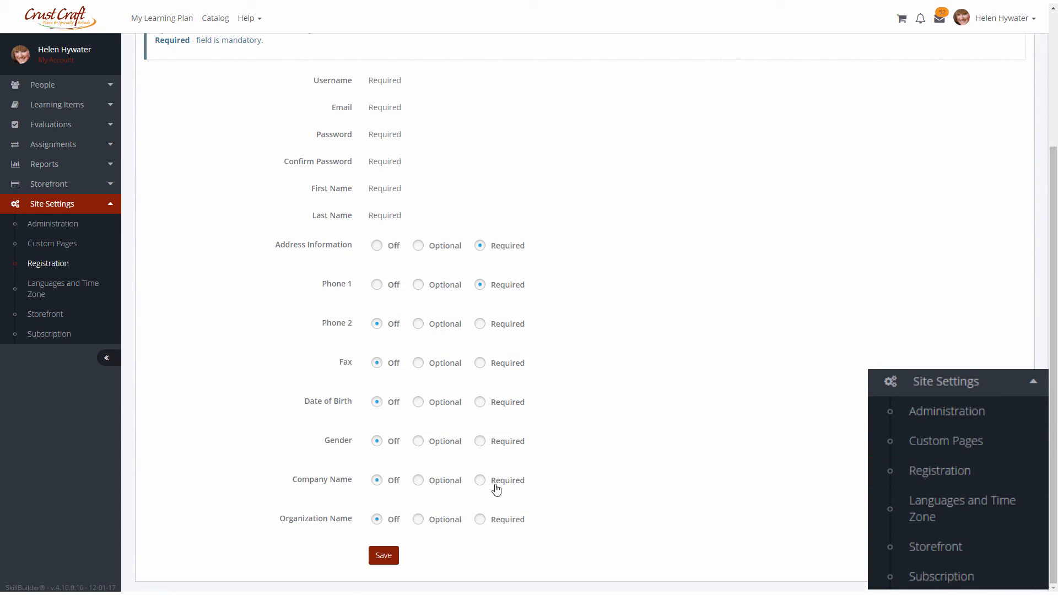
Browse the Languages and Time Zone, Subscription and Storefront settings pages.
left_click(84, 291)
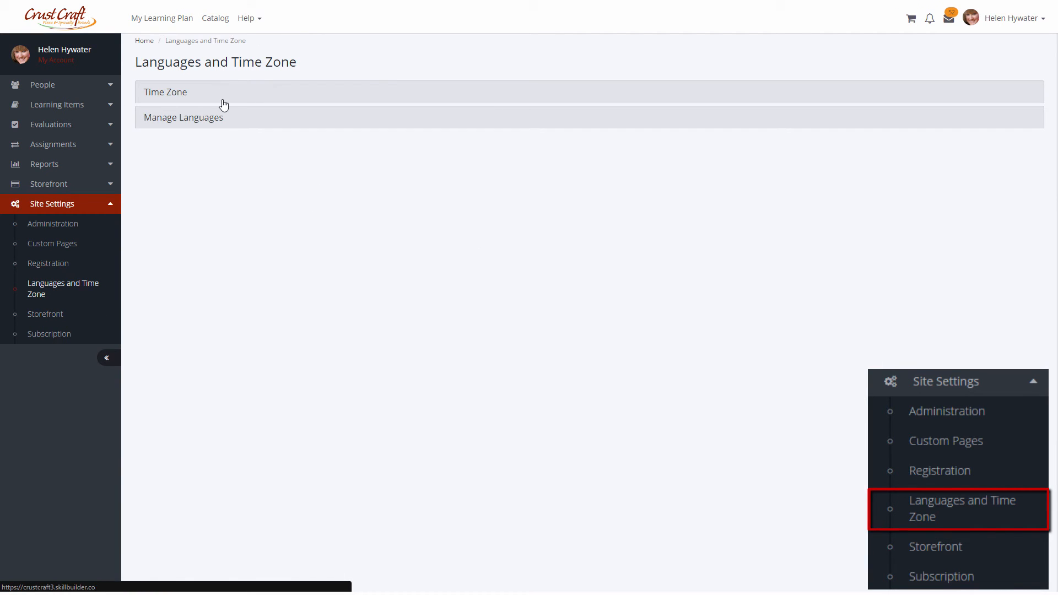
left_click(222, 119)
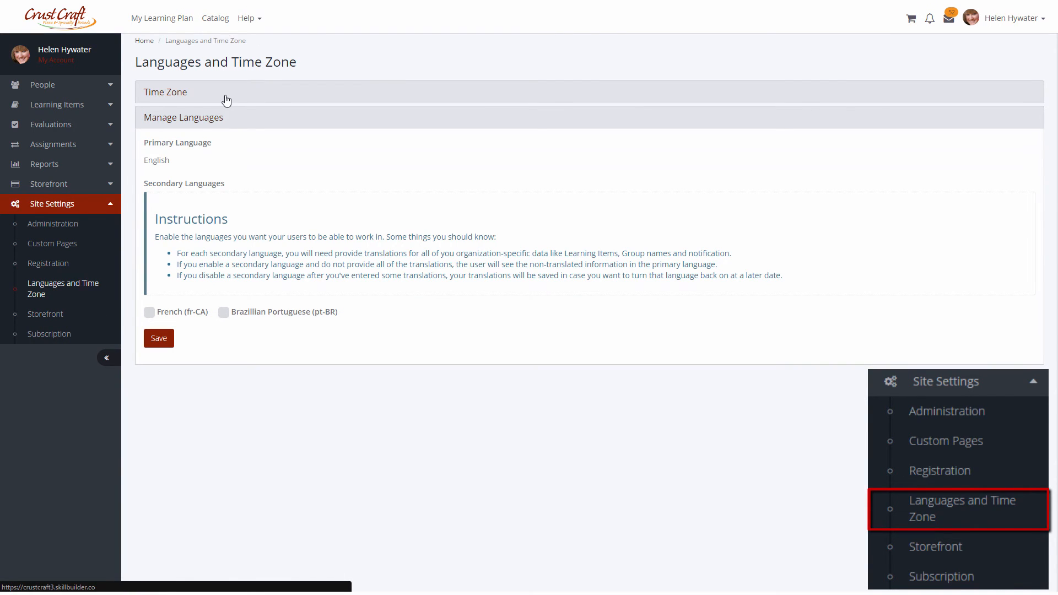
left_click(226, 98)
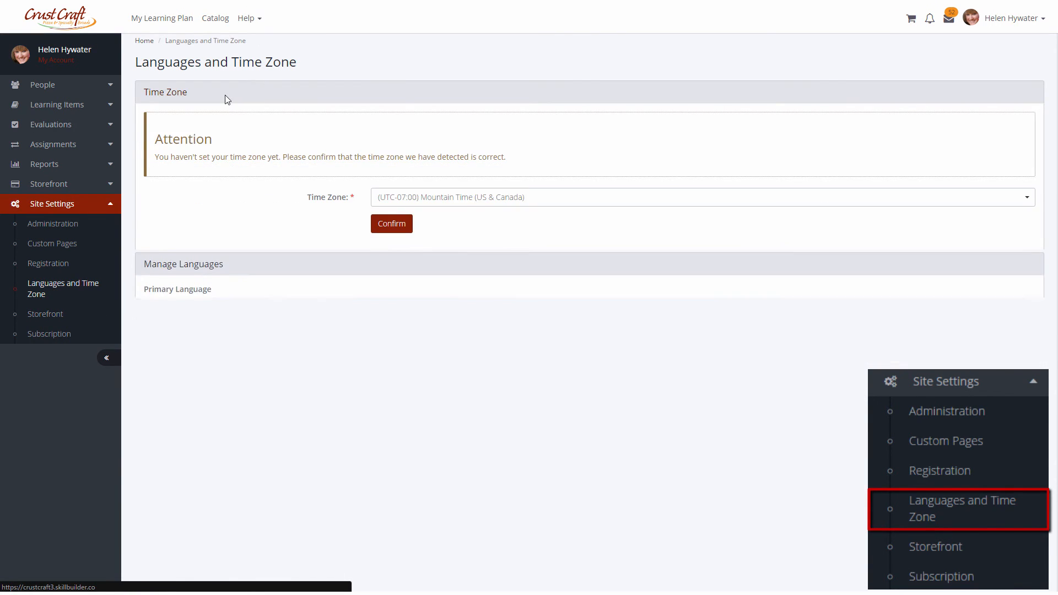
left_click(80, 341)
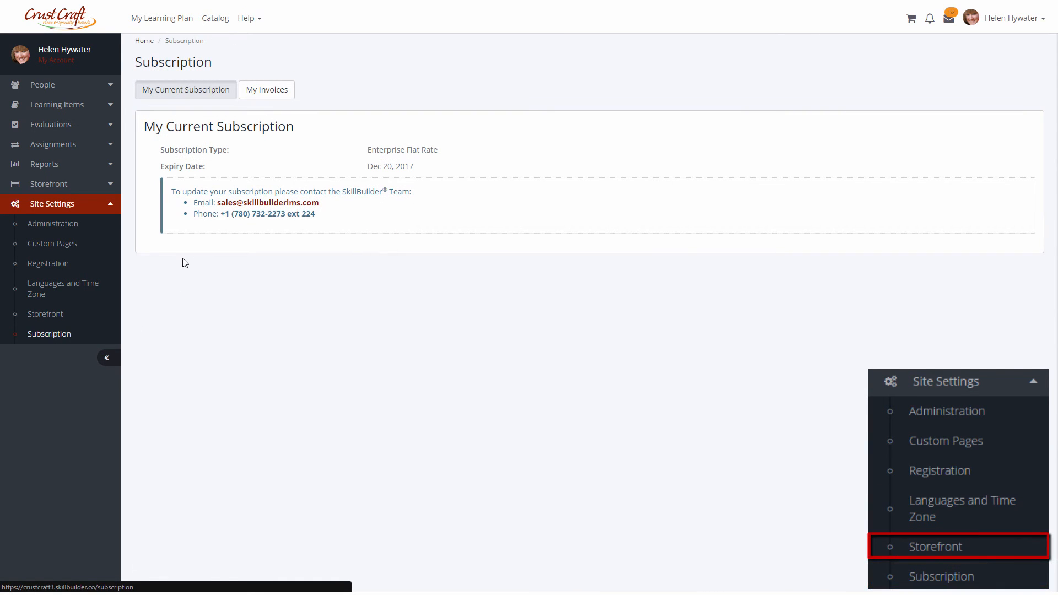
left_click(63, 314)
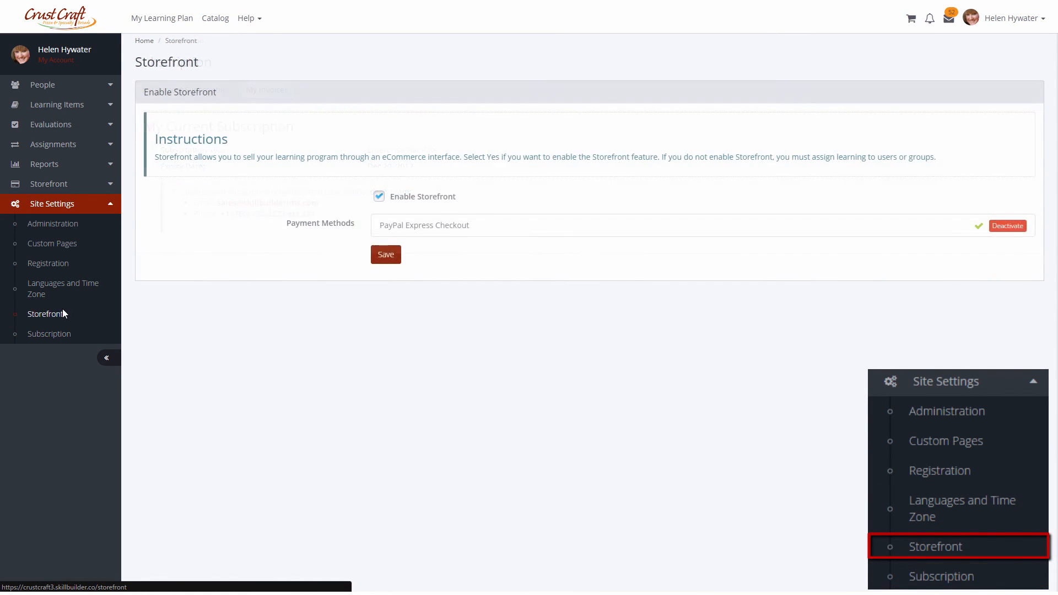